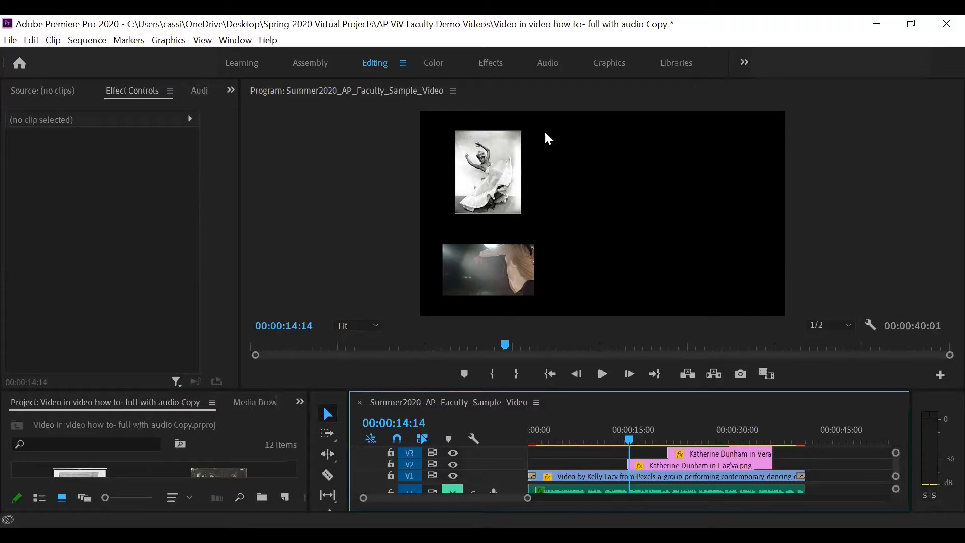
Play the finished sample sequence in the program monitor to preview the video-in-video result.
key(space)
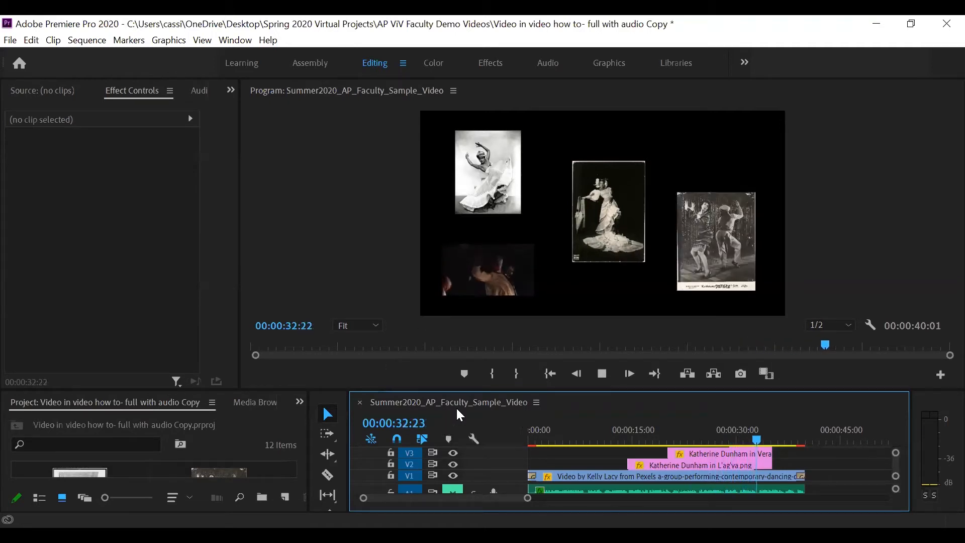
key(space)
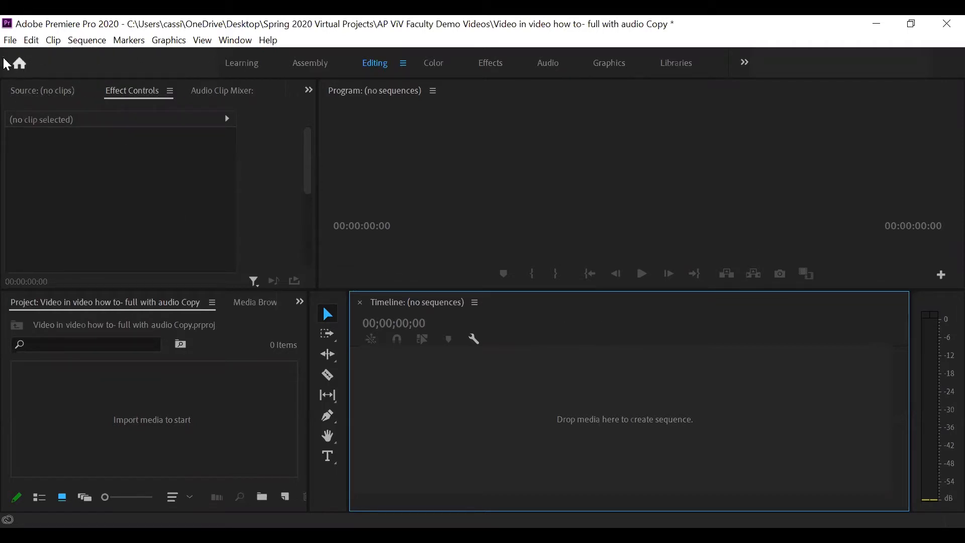
Import the vocal audio, the Kelly Lacy dance video, the three Katherine Dunham photos and the Alvin Ailey portrait.
click(10, 40)
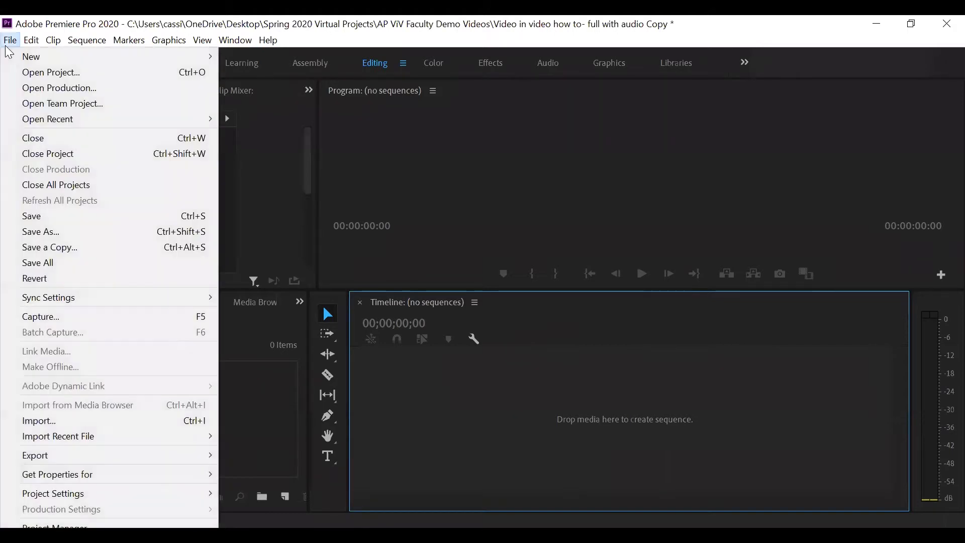
click(43, 419)
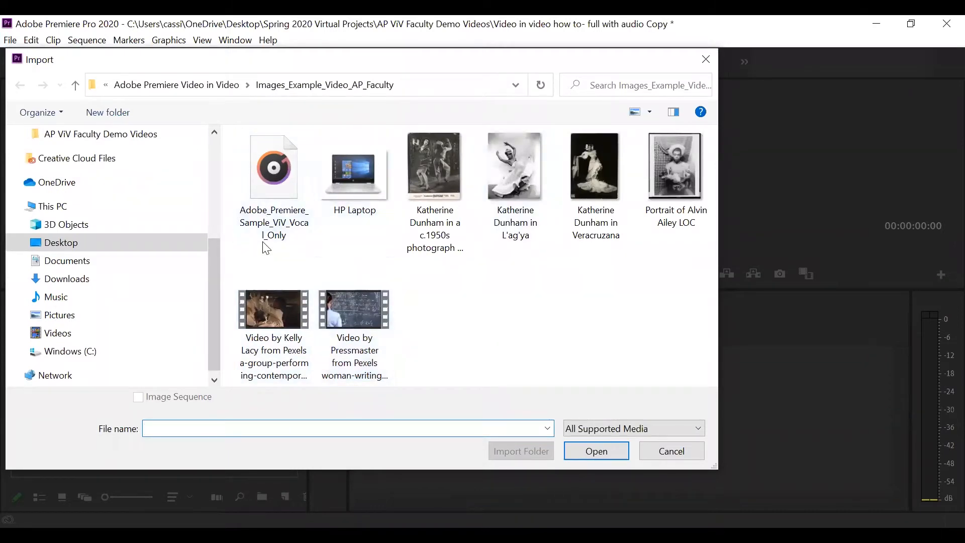
click(268, 221)
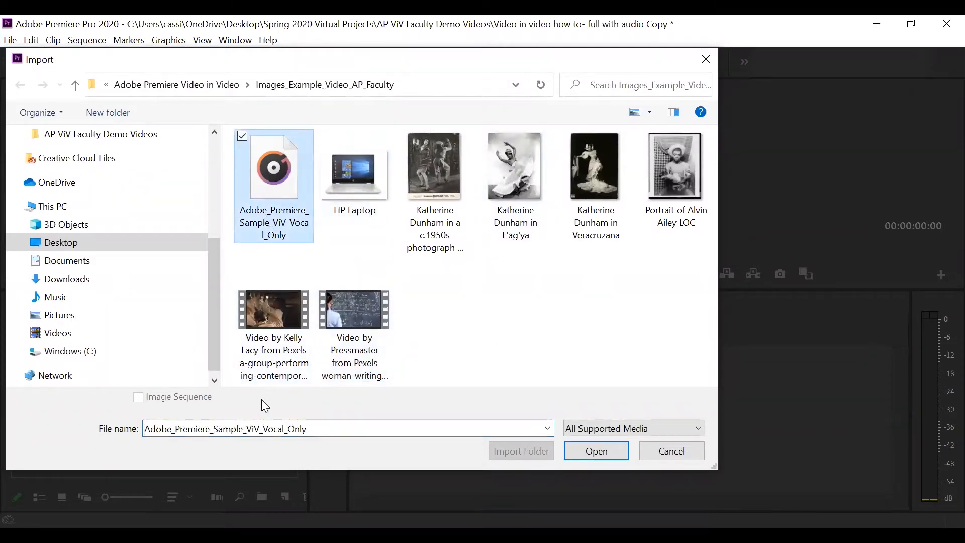
ctrl+click(268, 332)
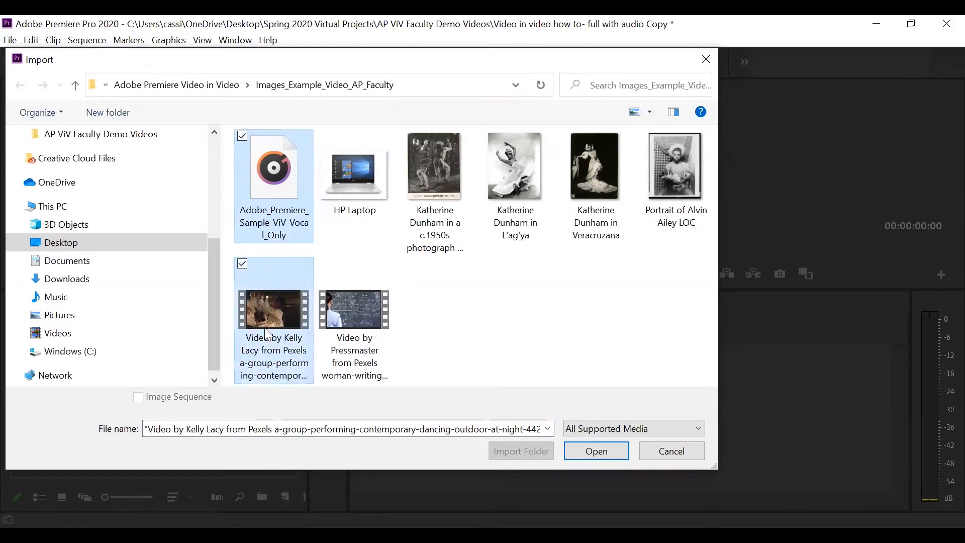
ctrl+click(437, 168)
ctrl+click(495, 172)
ctrl+click(604, 165)
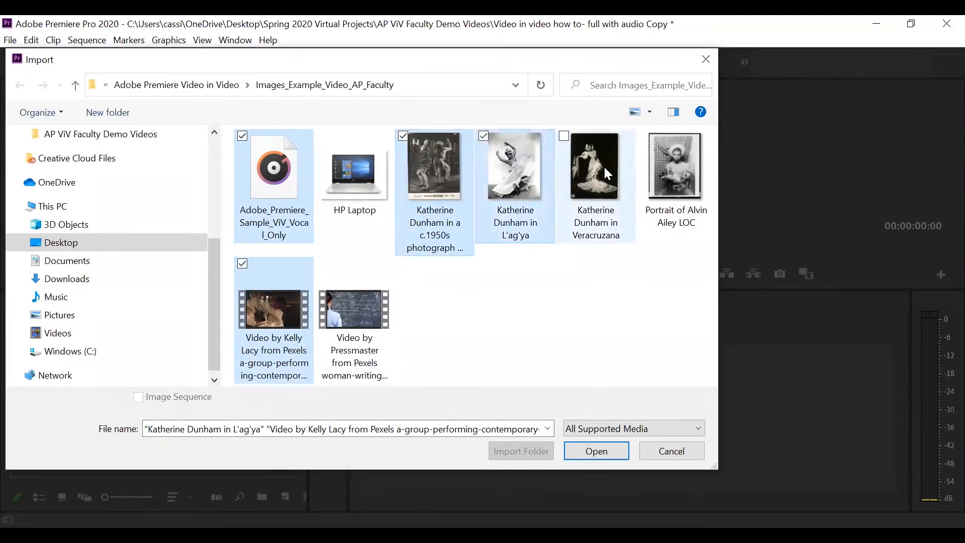
ctrl+click(684, 170)
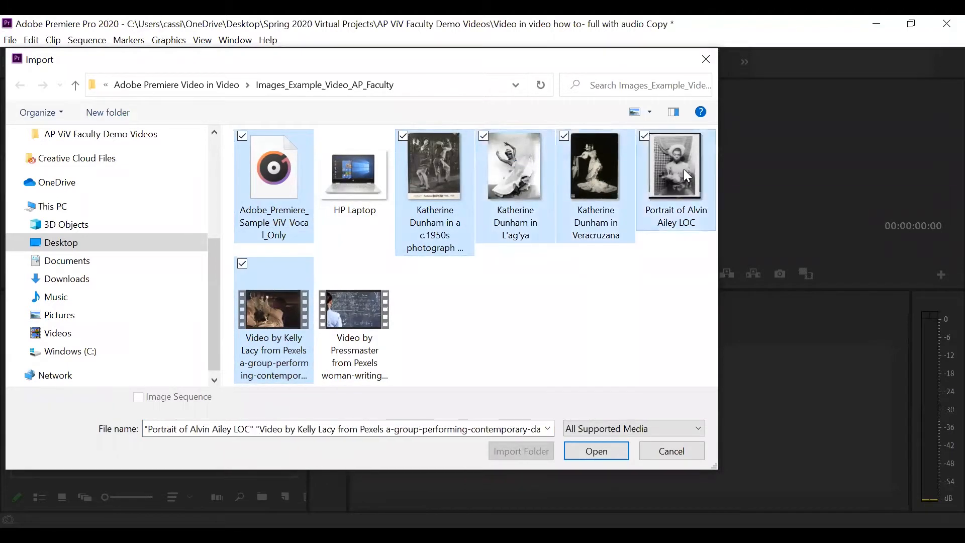
click(580, 455)
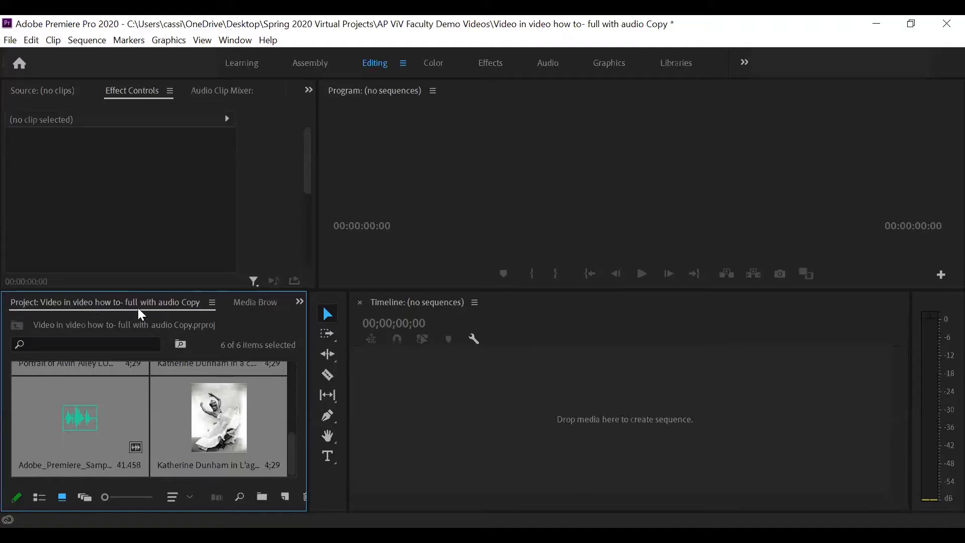
Browse the imported media in the project bin.
scroll(227, 424, up, 2)
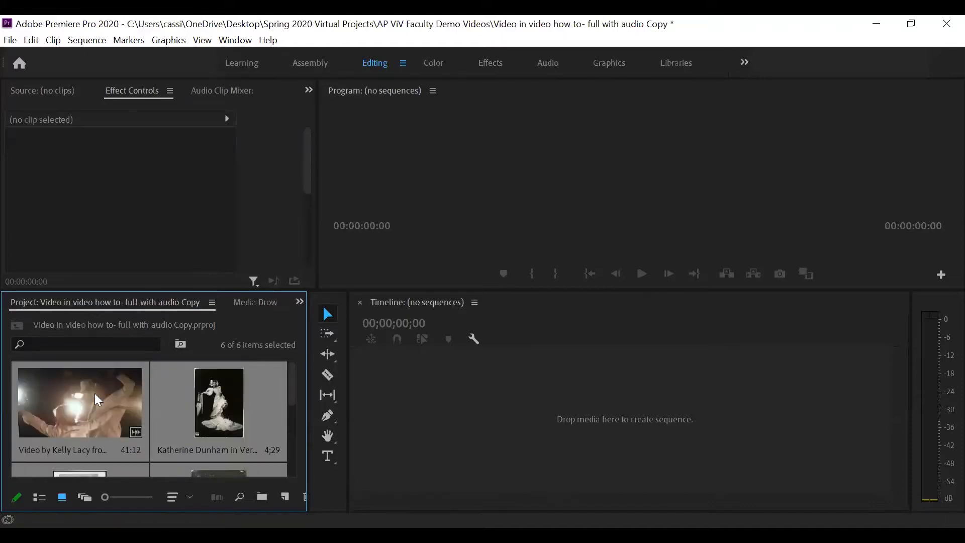
scroll(170, 402, down, 2)
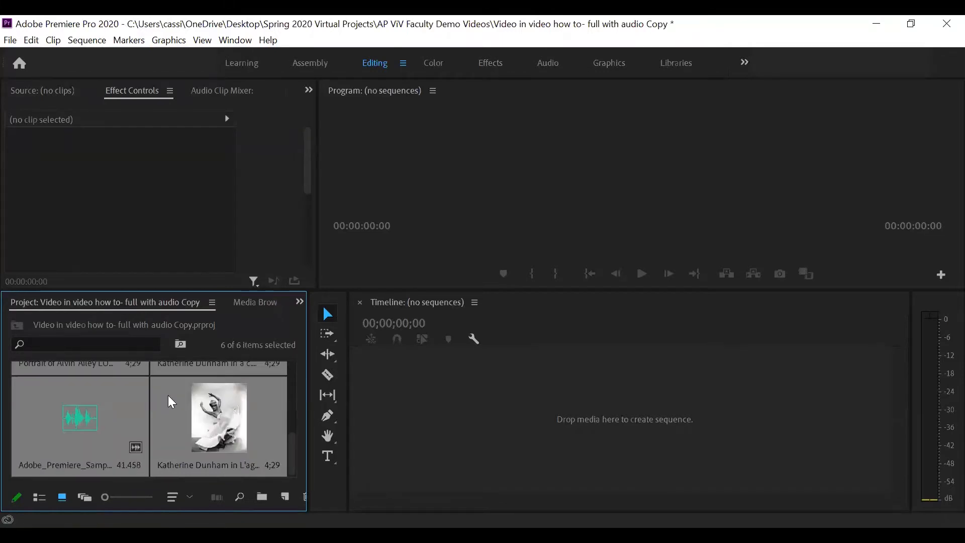
scroll(287, 429, up, 1)
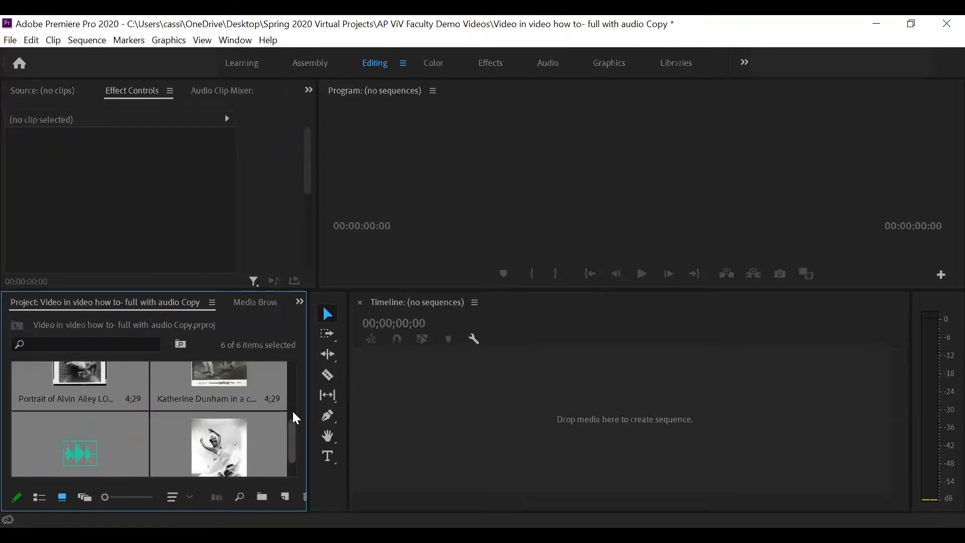
scroll(288, 402, up, 1)
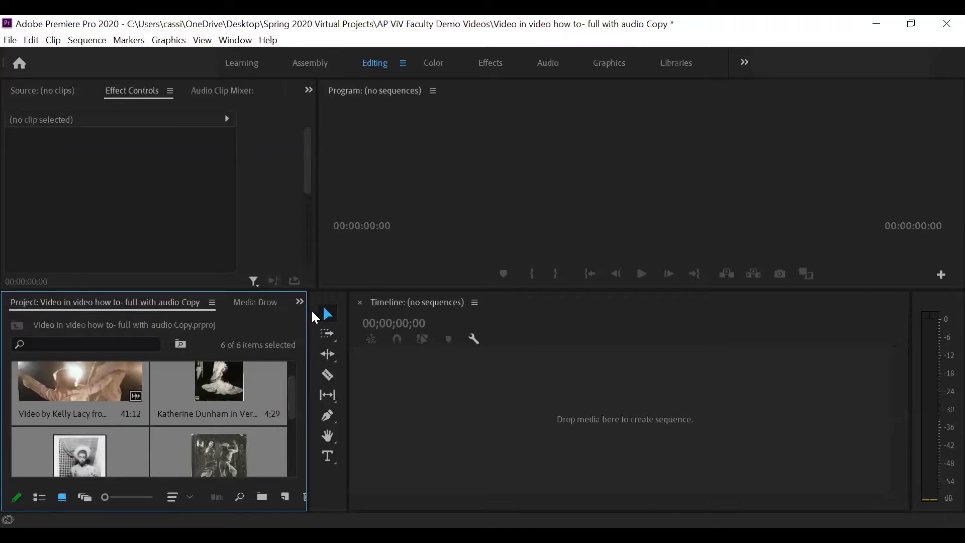
Widen the project panel so more imported items fit.
drag(308, 312, 324, 317)
drag(318, 256, 376, 279)
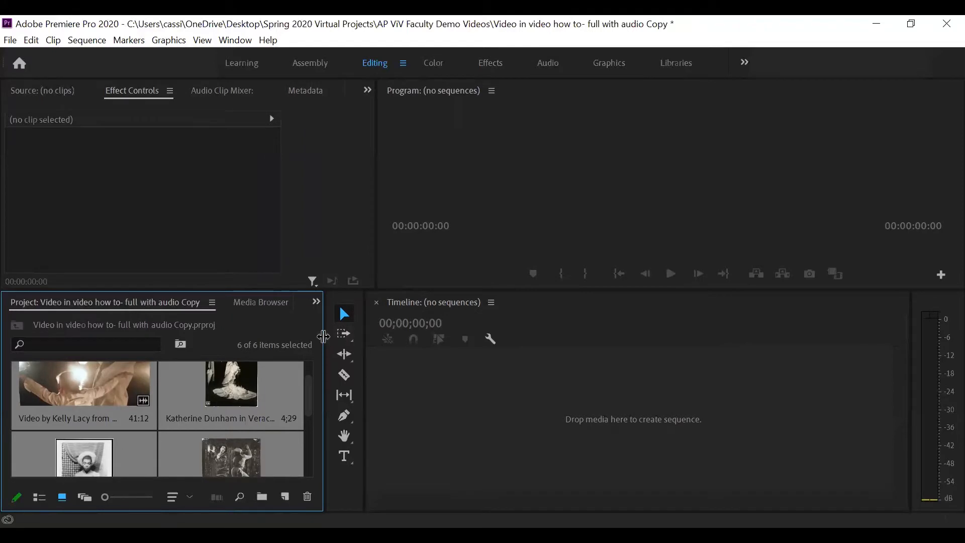
drag(325, 335, 380, 334)
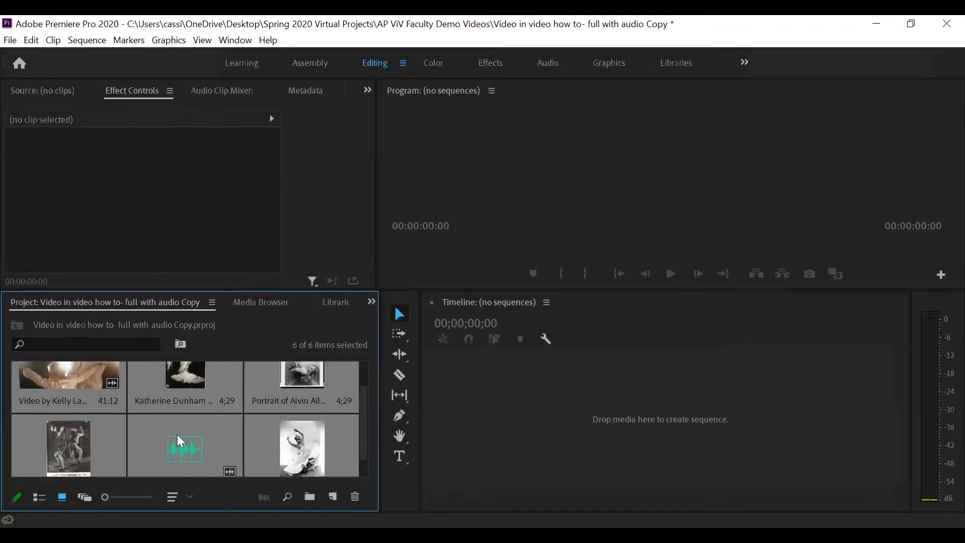
Open the Kelly Lacy dance video in the source monitor.
click(74, 384)
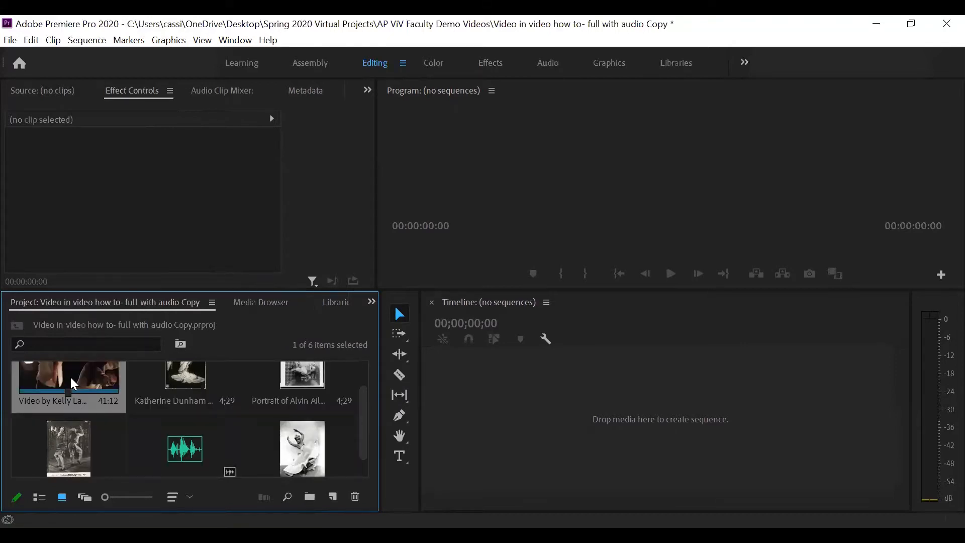
scroll(75, 383, up, 1)
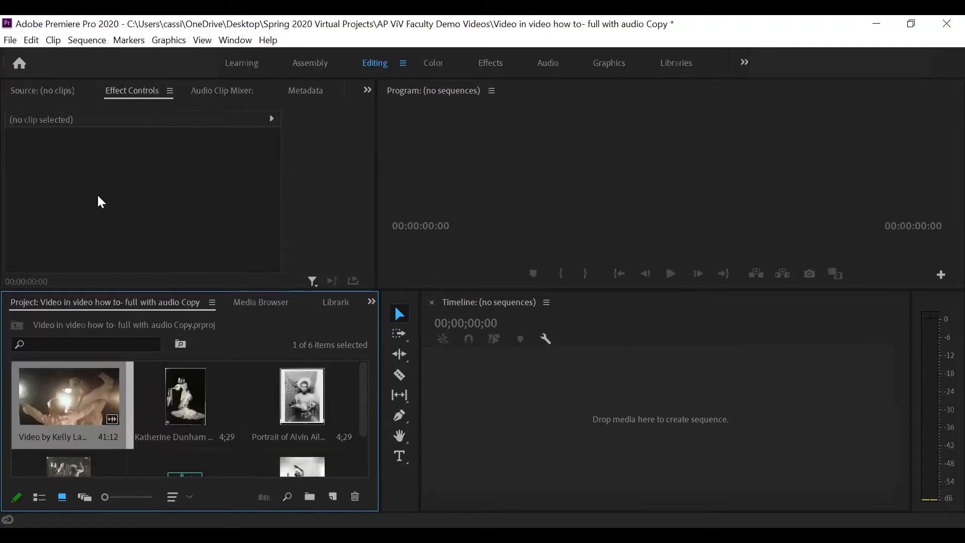
click(43, 89)
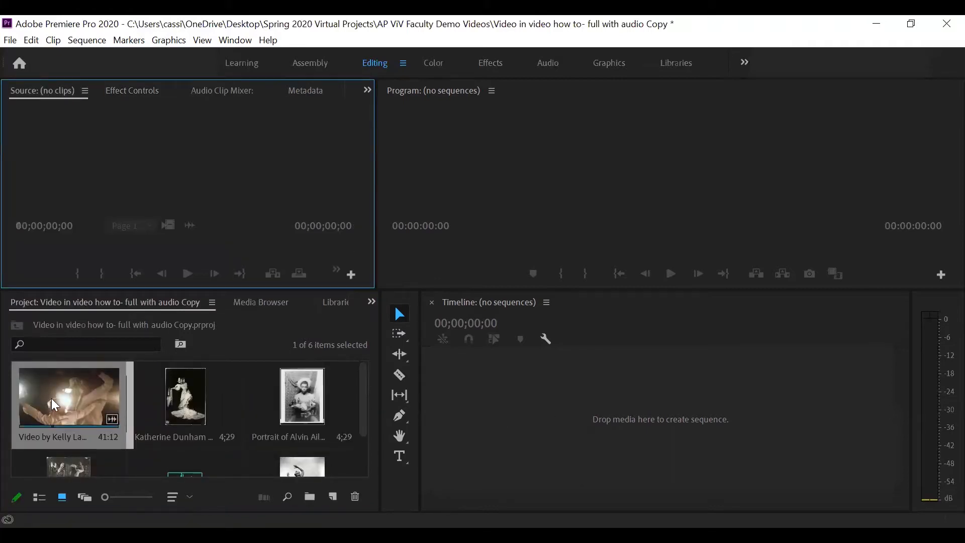
drag(51, 398, 209, 215)
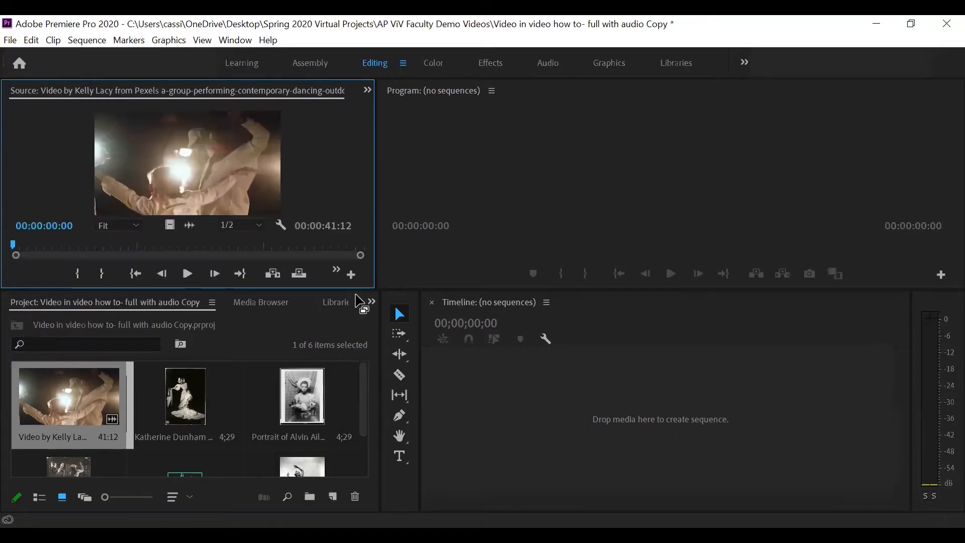
Enlarge the source monitor and add a marker at 00:00:07:07 while previewing the dance clip.
drag(359, 290, 372, 329)
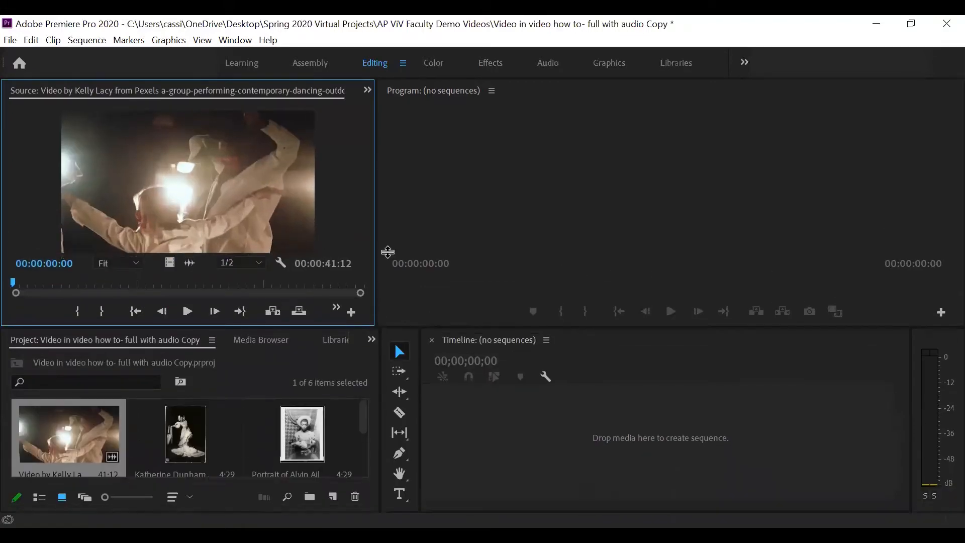
drag(376, 236, 467, 247)
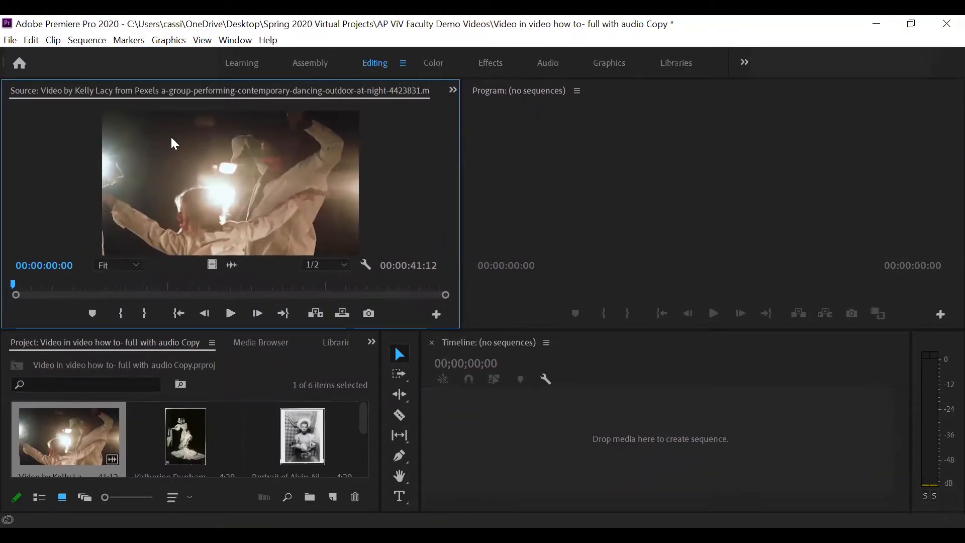
click(231, 313)
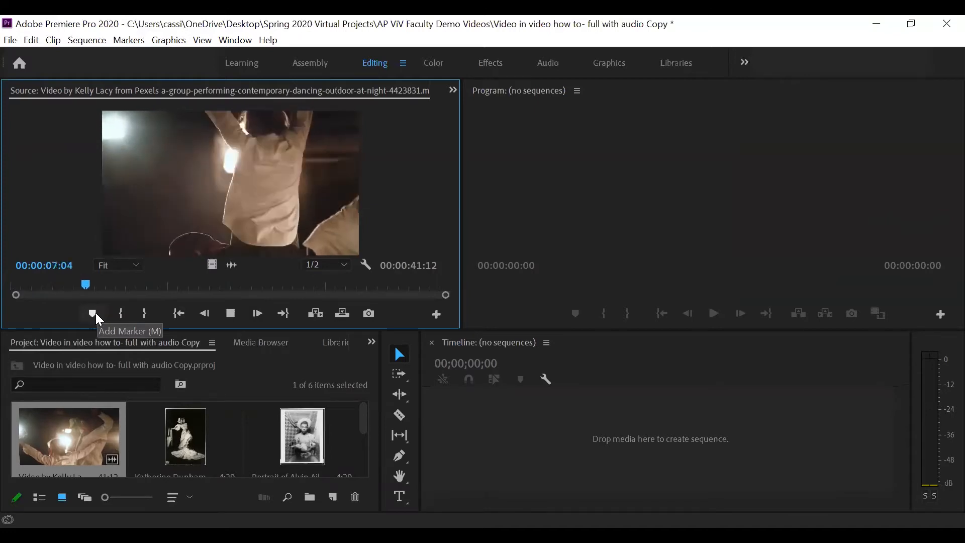
key(space)
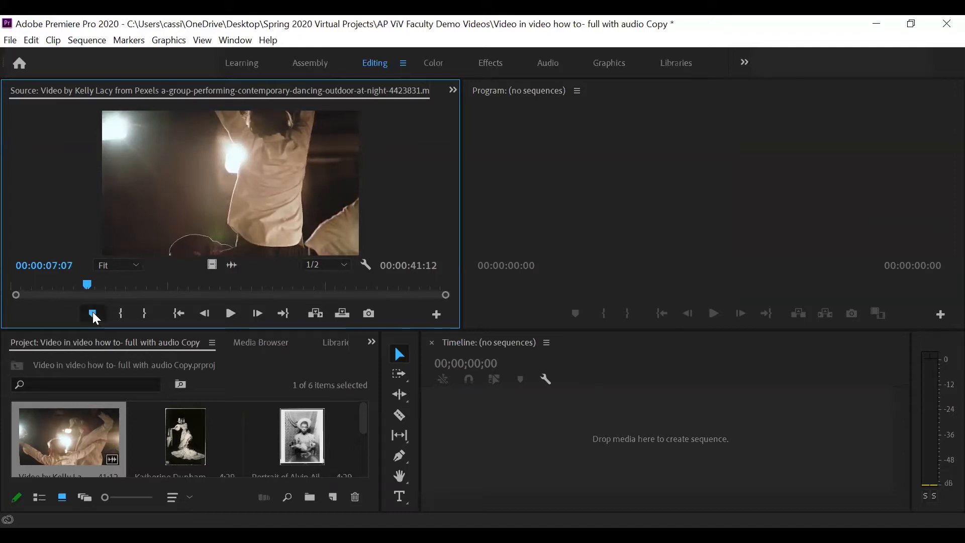
click(92, 312)
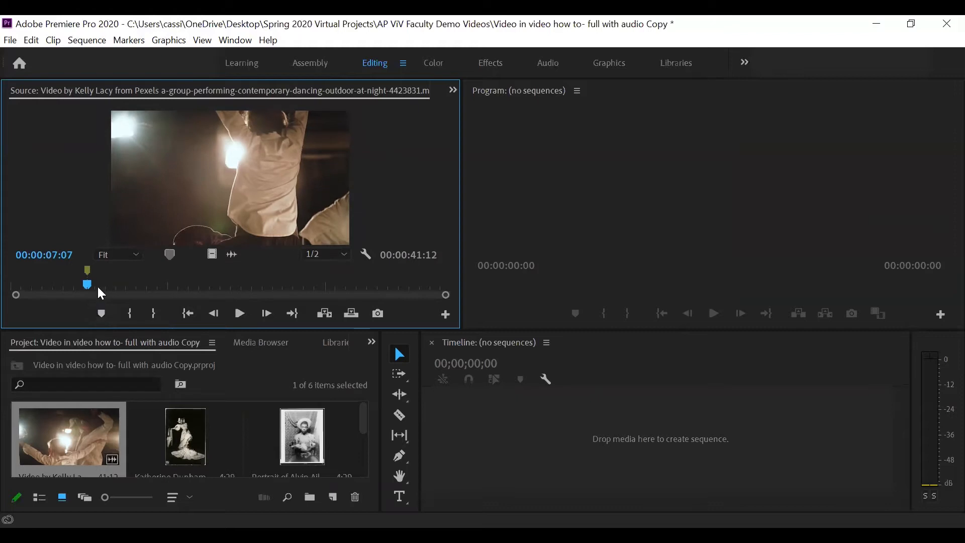
click(241, 314)
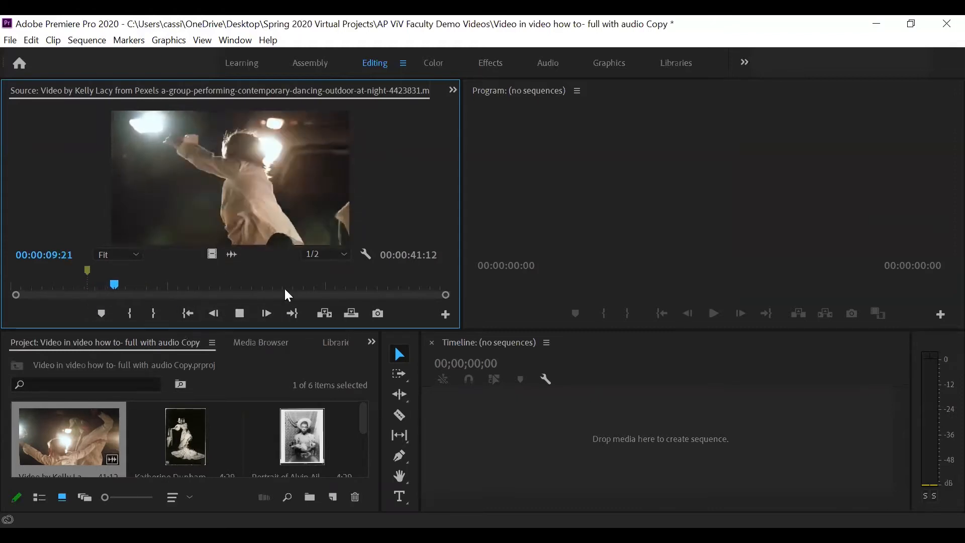
click(241, 315)
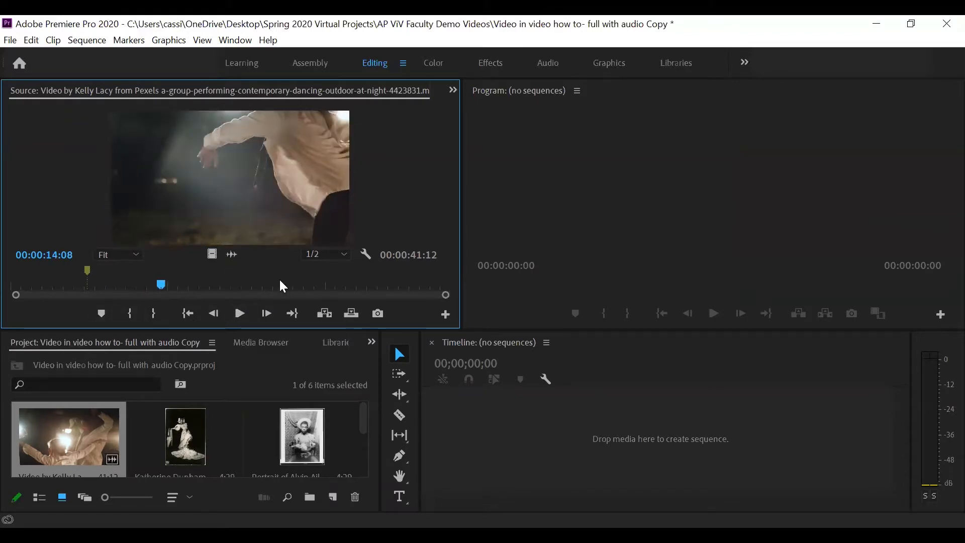
Create a new sequence from the dance video by placing it into the empty timeline.
click(76, 444)
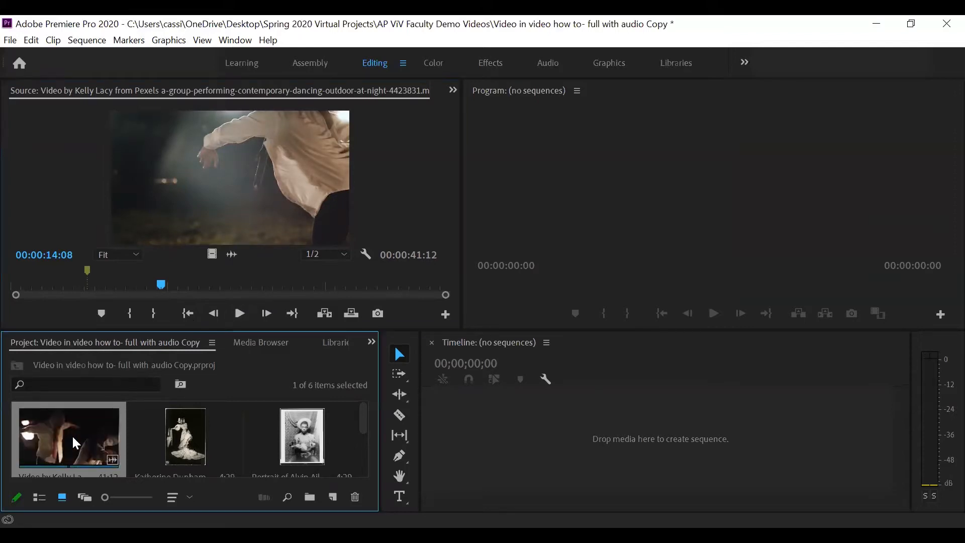
drag(72, 437, 438, 437)
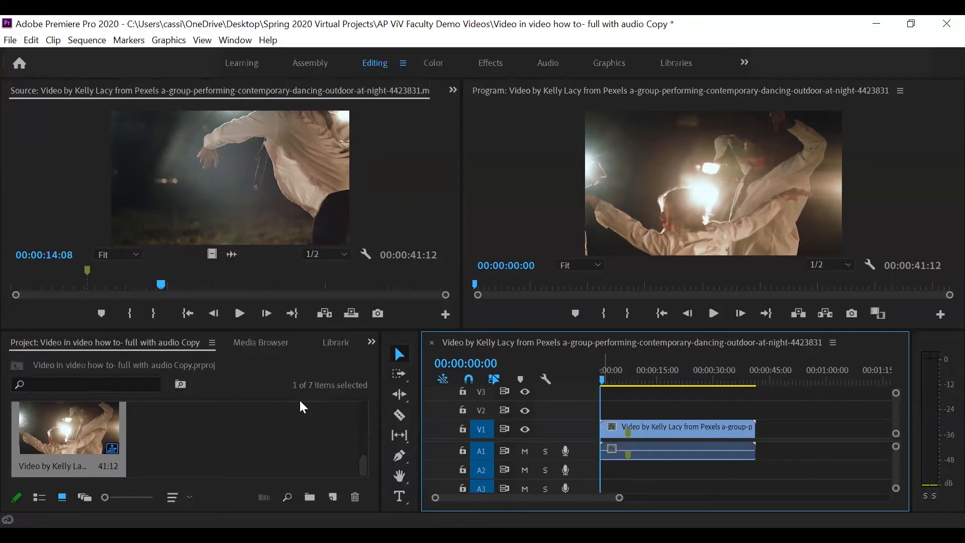
Add the Adobe_Premiere_Sample_ViV_Vocal_Only audio to track A2 at the start of the sequence.
drag(362, 463, 370, 433)
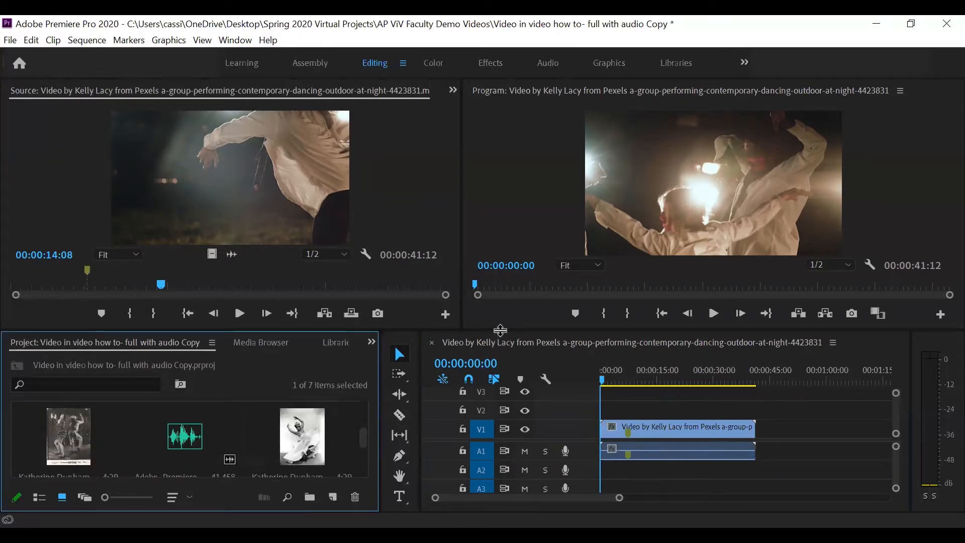
drag(500, 330, 497, 305)
drag(462, 240, 381, 242)
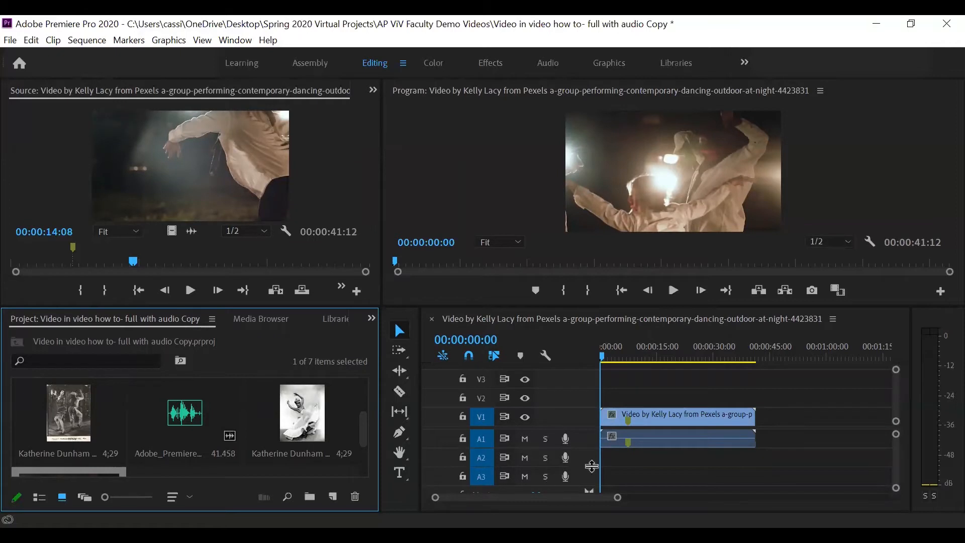
click(187, 416)
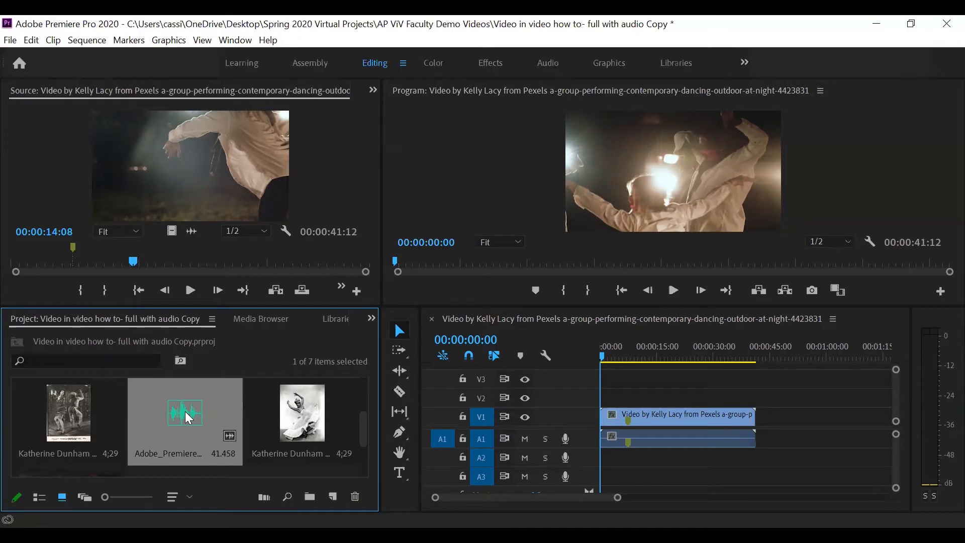
drag(188, 418, 626, 463)
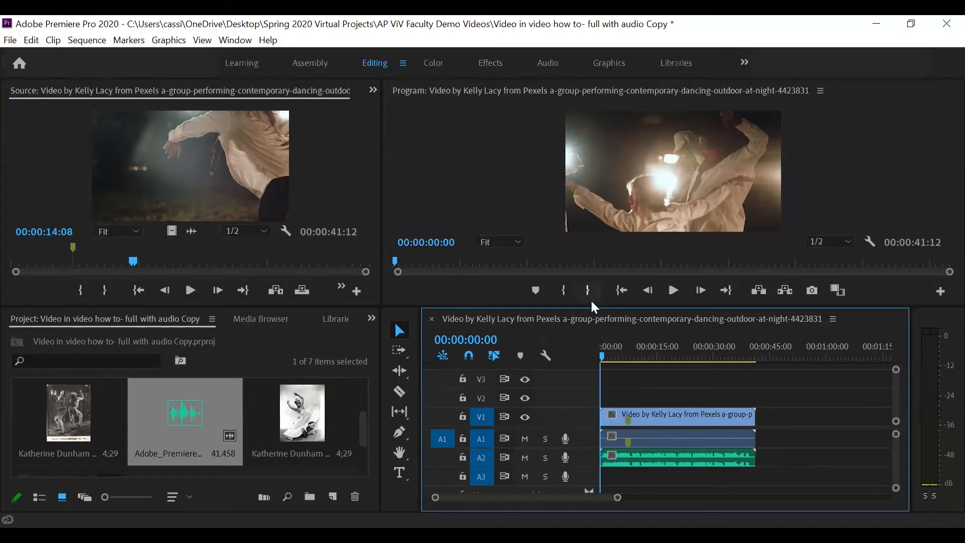
Enlarge the program monitor and select the dance video inside it.
drag(592, 308, 588, 348)
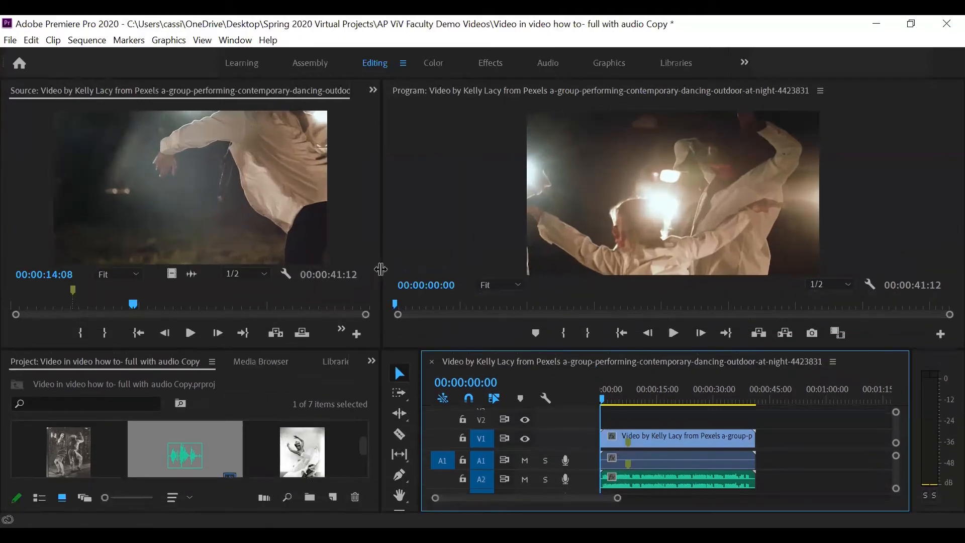
drag(381, 343, 333, 337)
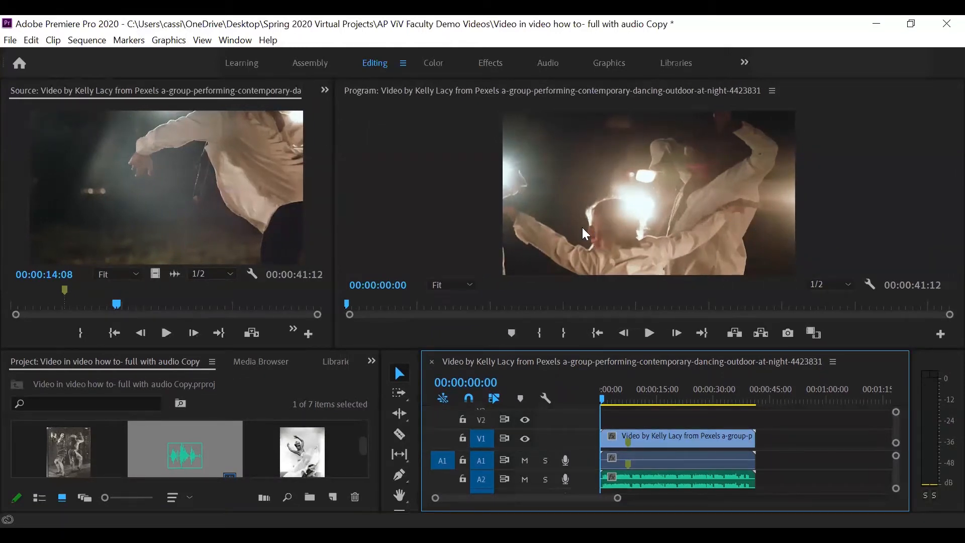
click(576, 242)
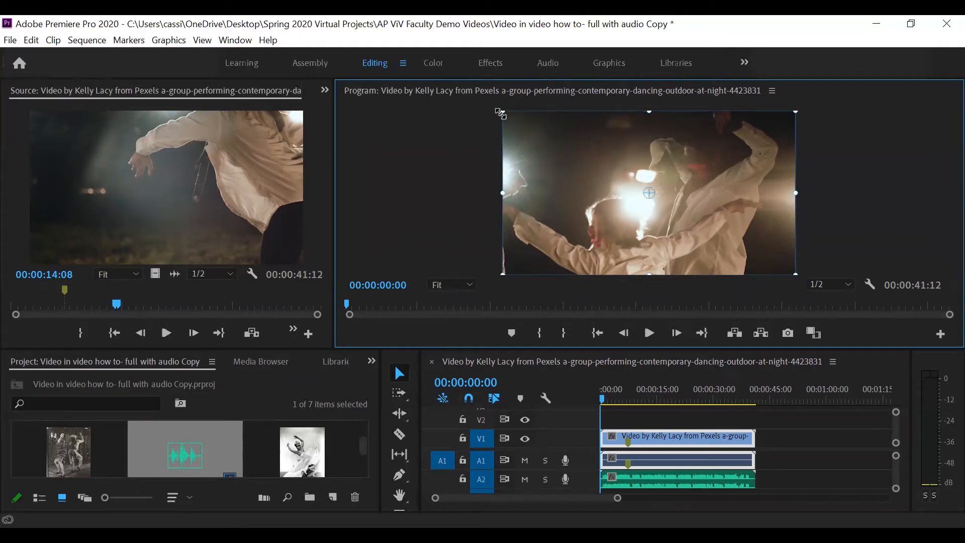
Scale the dance video down to a small inset and move it to the lower-left of the frame.
drag(500, 114, 578, 181)
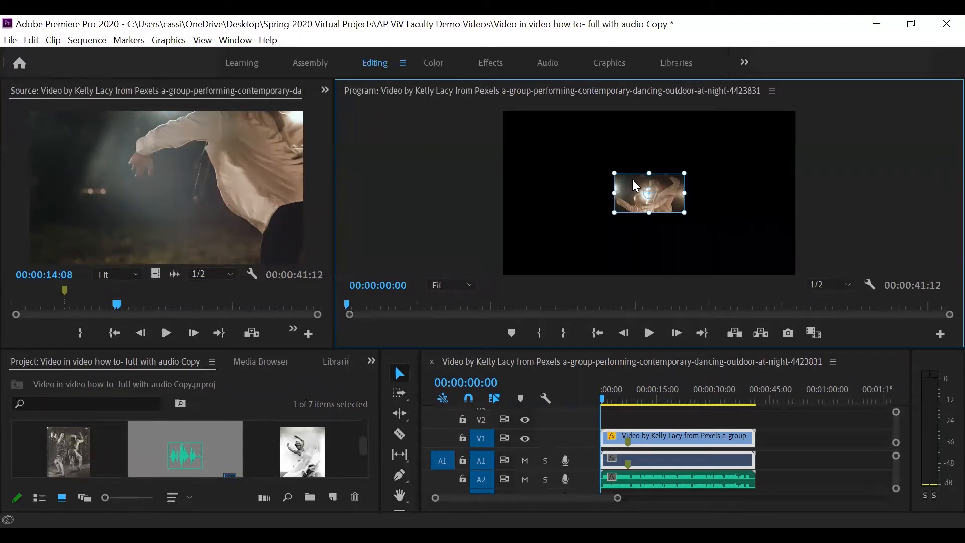
drag(636, 186, 635, 186)
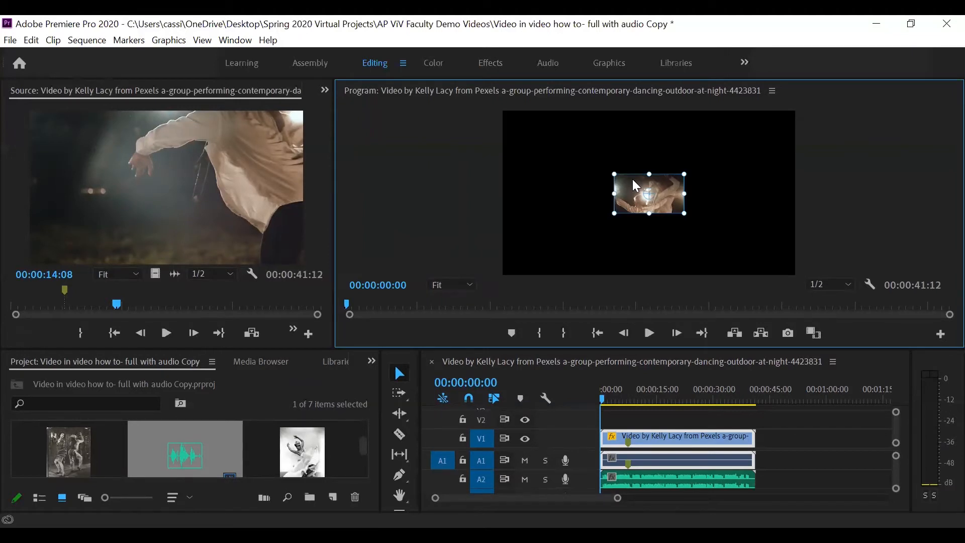
drag(636, 186, 546, 223)
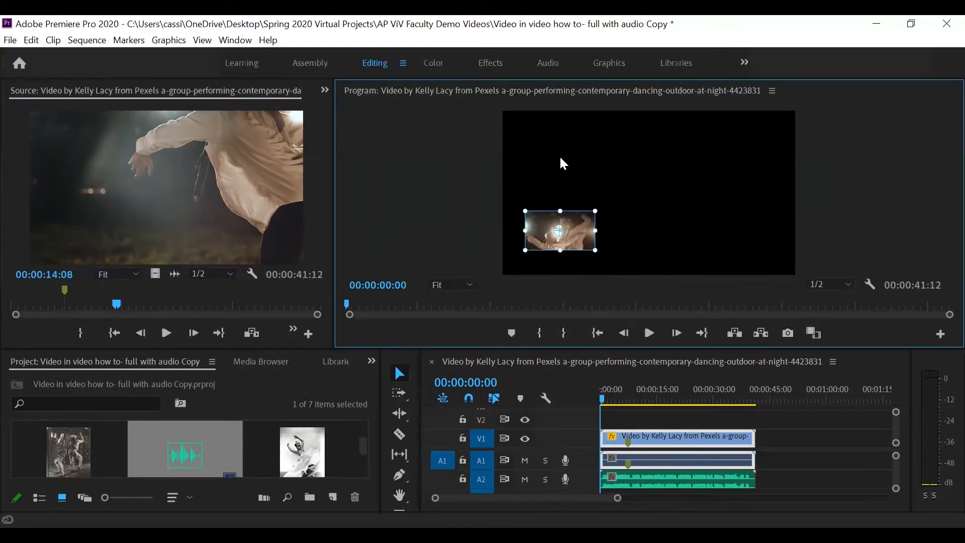
click(549, 192)
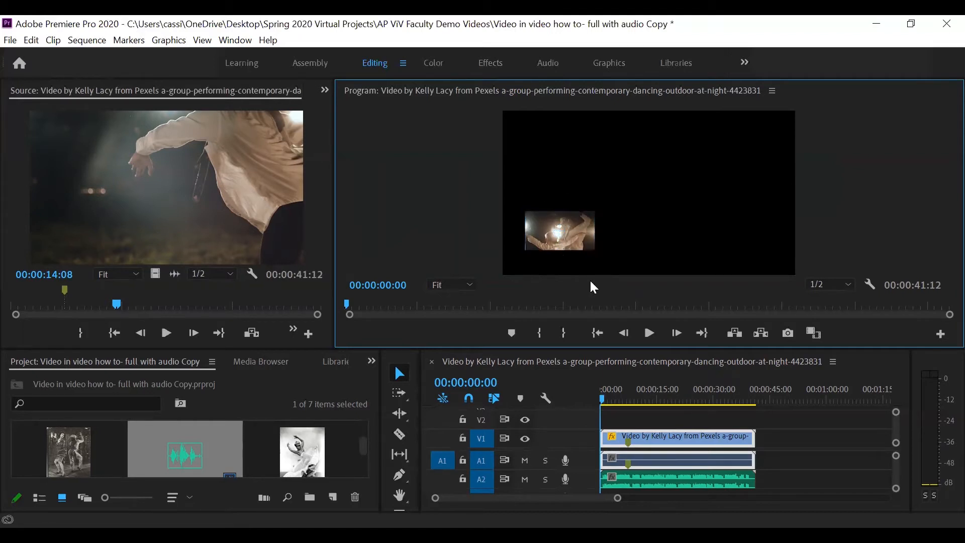
Place the Katherine Dunham in L'ag'ya.png photo on track V2 at 00:00:07:14.
drag(623, 348, 626, 263)
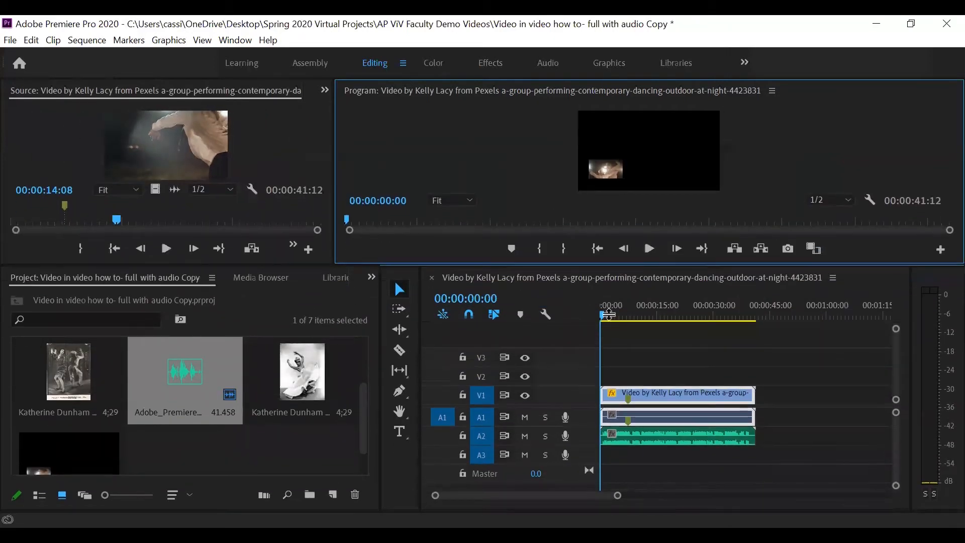
click(604, 316)
drag(607, 317, 629, 319)
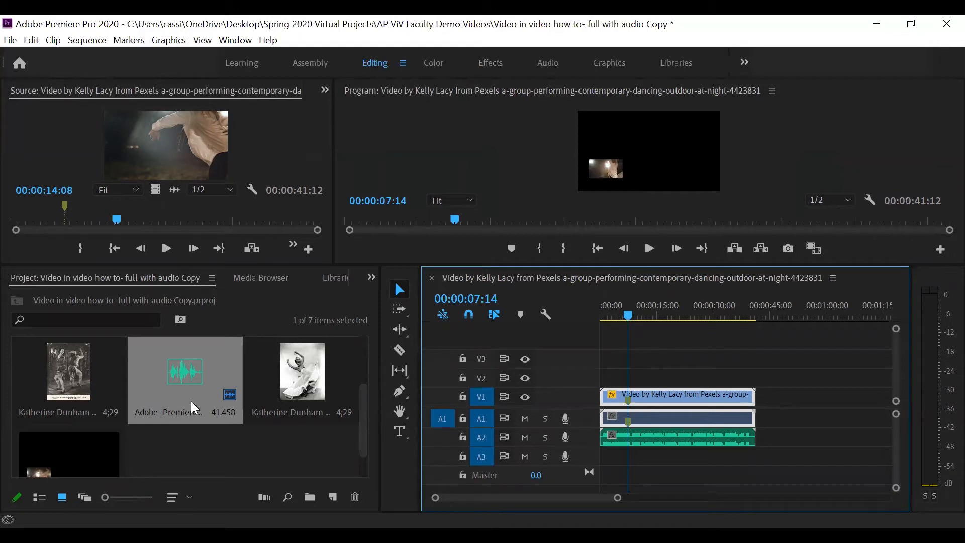
click(303, 376)
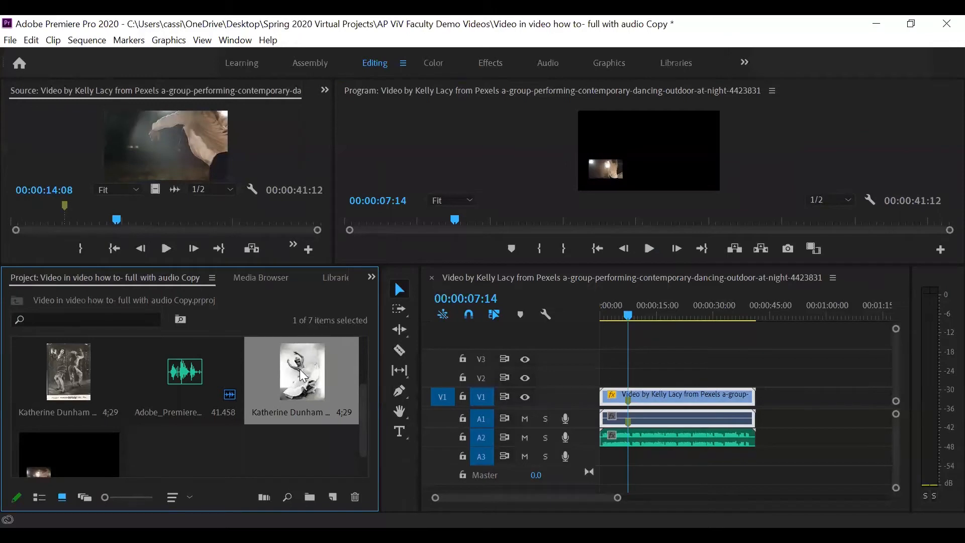
drag(303, 376, 634, 378)
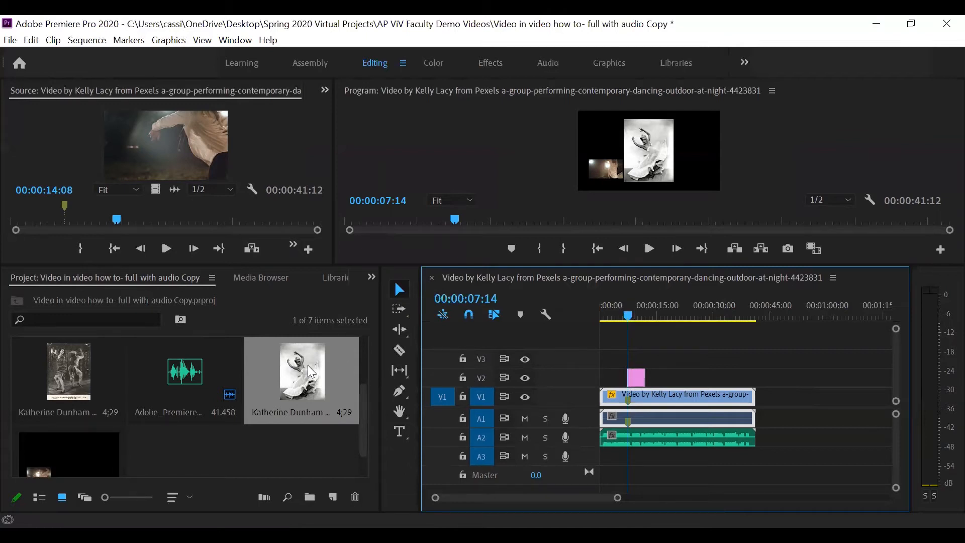
drag(310, 372, 628, 402)
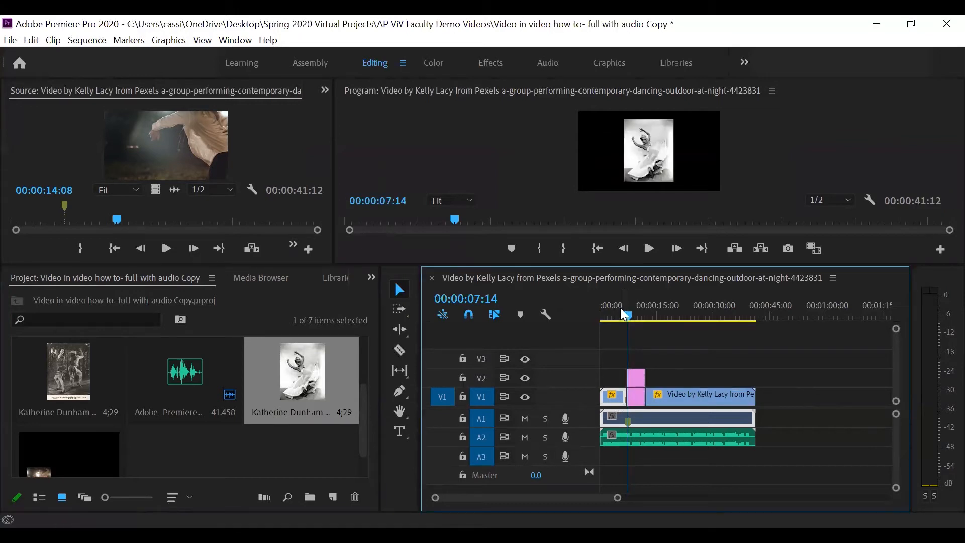
drag(624, 315, 624, 323)
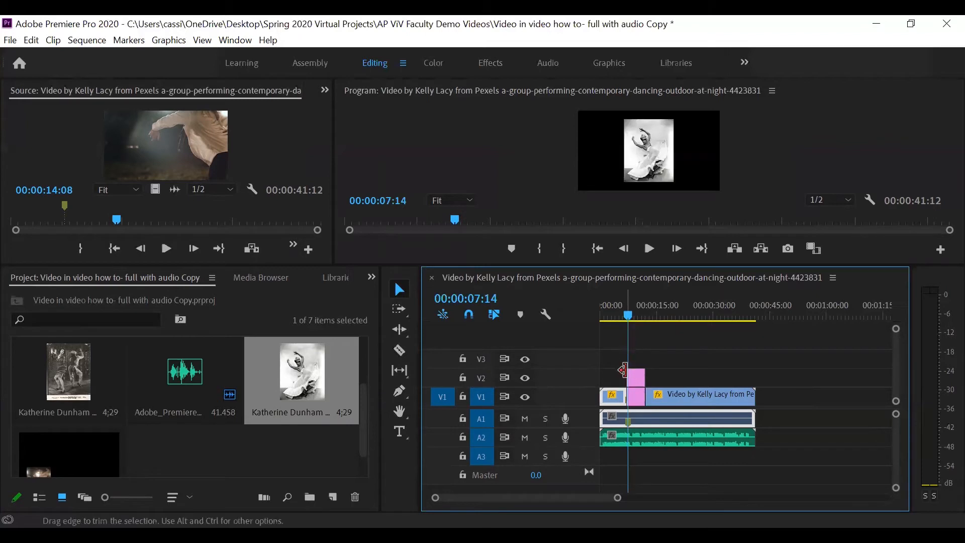
key(ctrl+z)
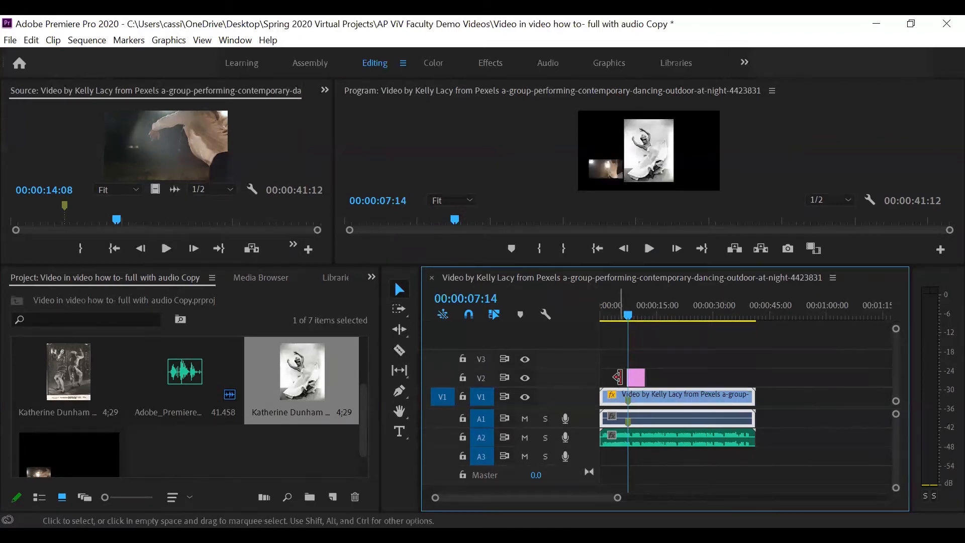
Trim the photo clip on V2 so it ends with the dance video.
click(628, 316)
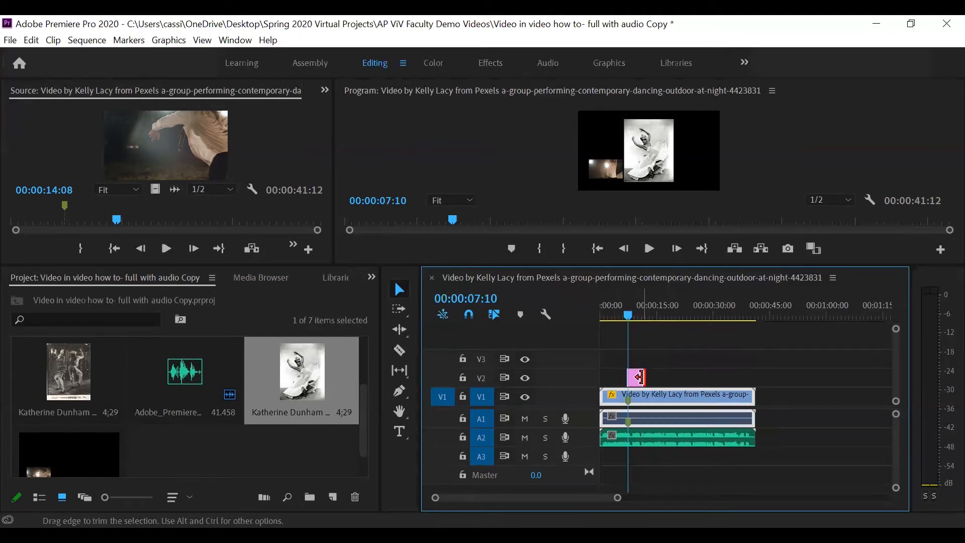
drag(638, 376, 754, 384)
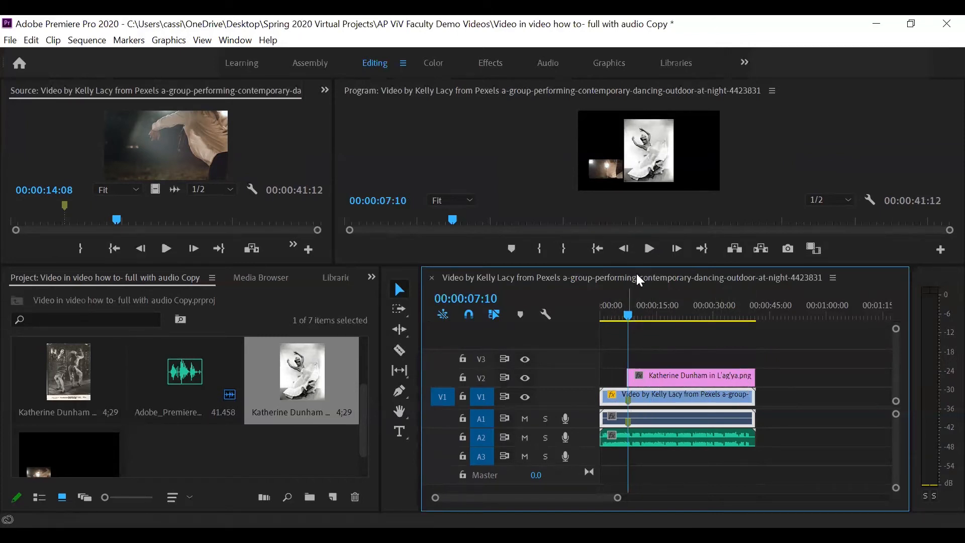
Scale down the Katherine Dunham photo and move it to the upper-left, above the dance inset.
drag(646, 264, 647, 368)
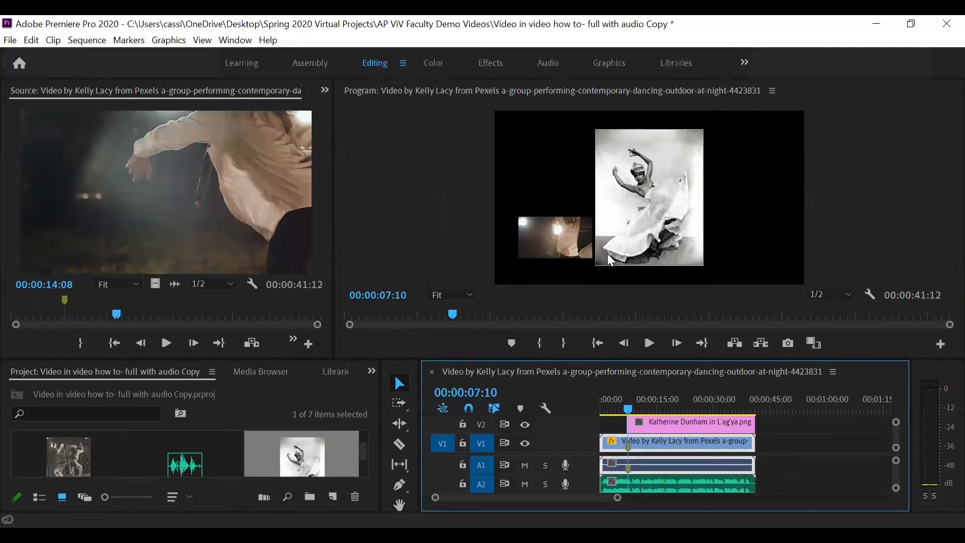
click(617, 157)
click(617, 158)
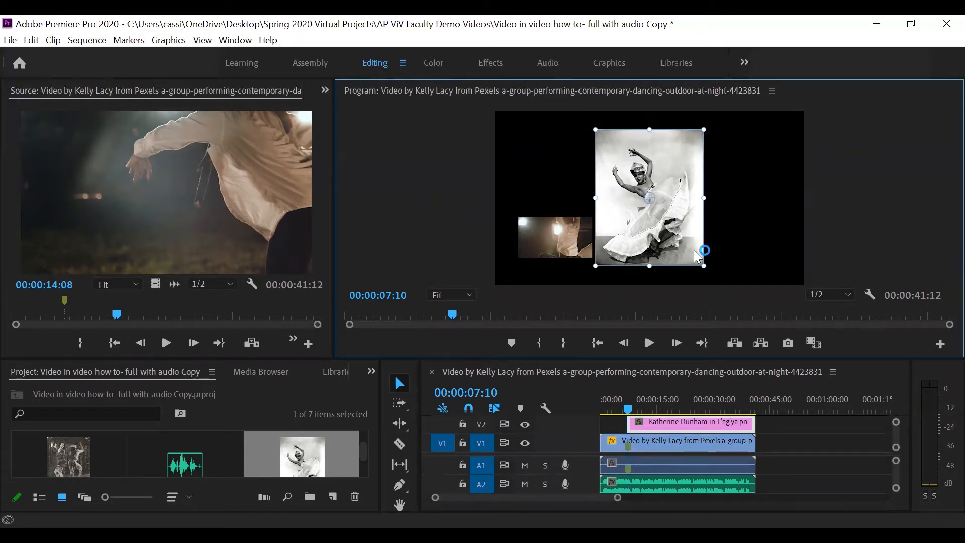
drag(702, 264, 673, 228)
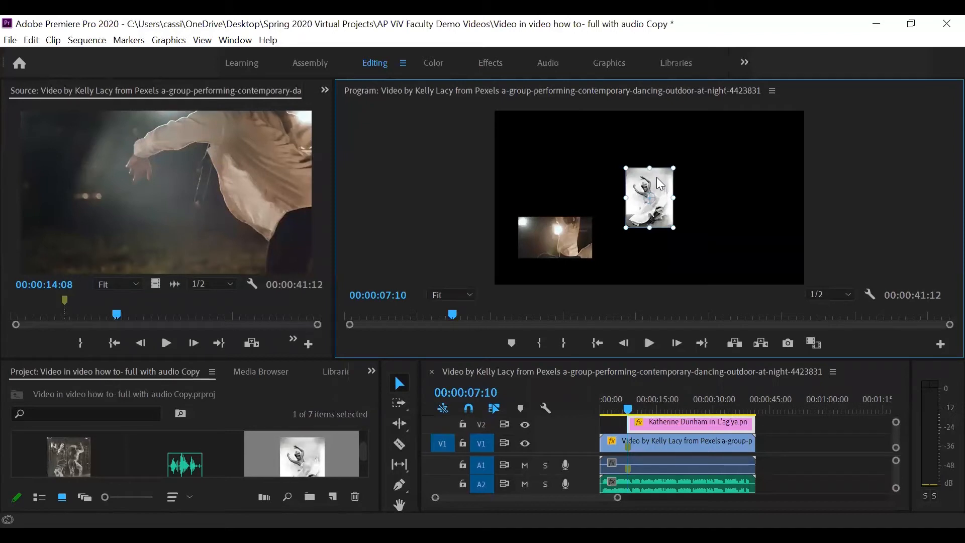
drag(657, 177, 574, 140)
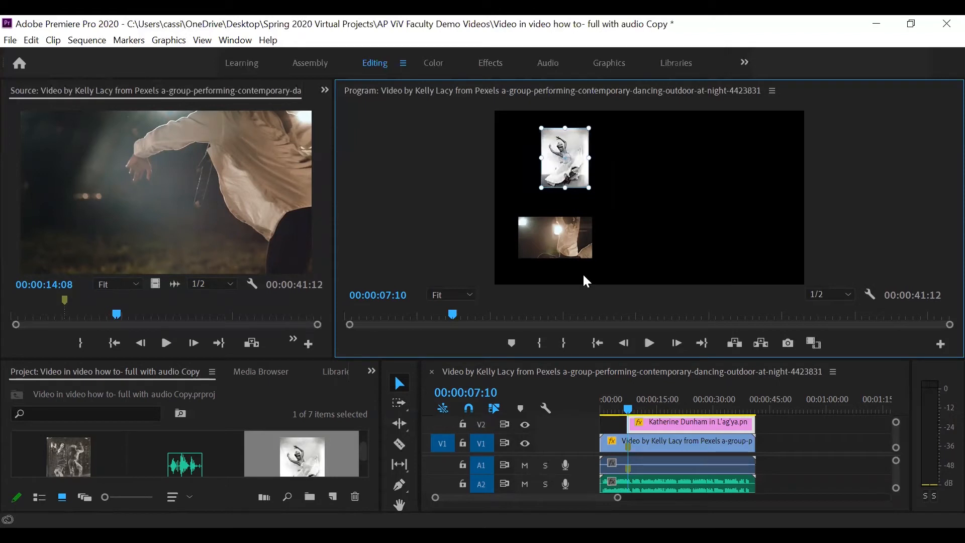
Move the playhead to 00:00:16:19 and add a new video track to the sequence.
click(628, 408)
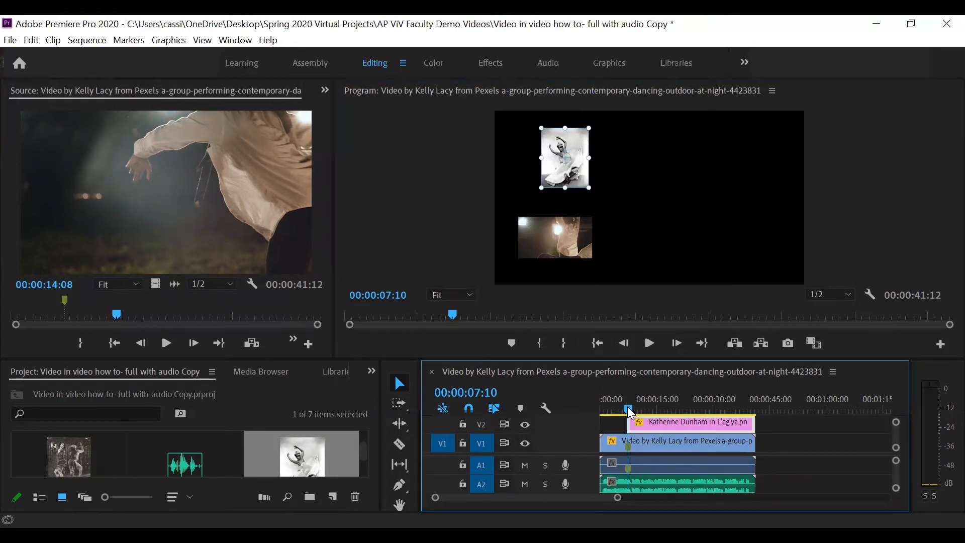
drag(627, 406, 666, 412)
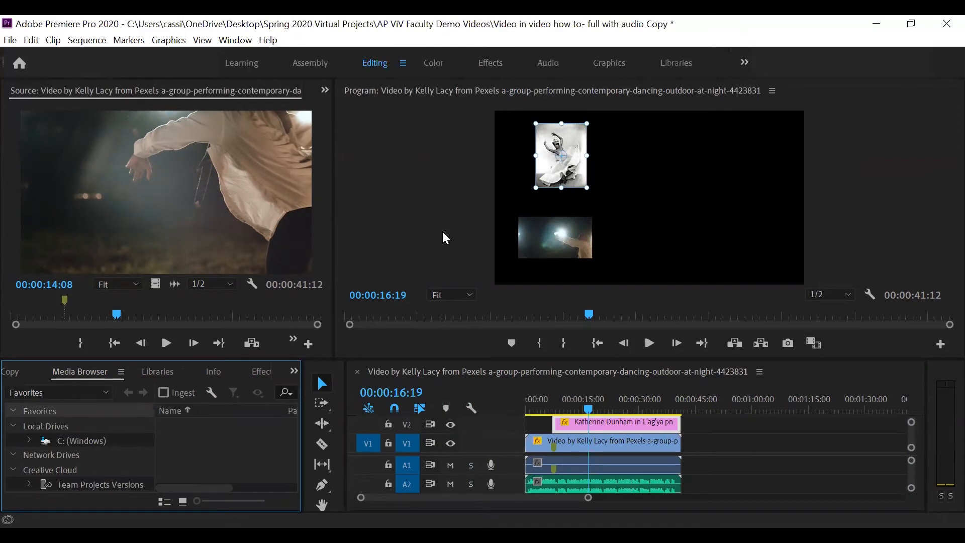
click(455, 240)
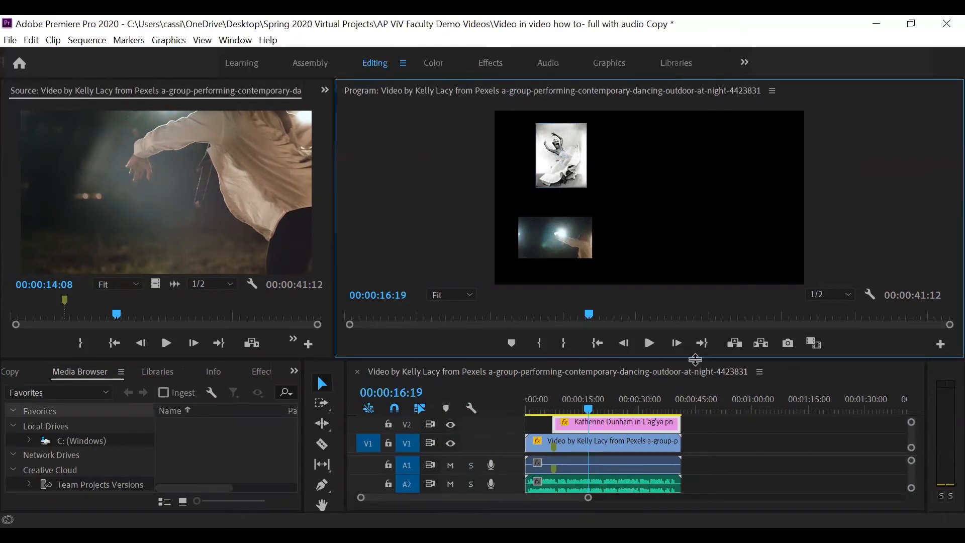
drag(696, 360, 703, 285)
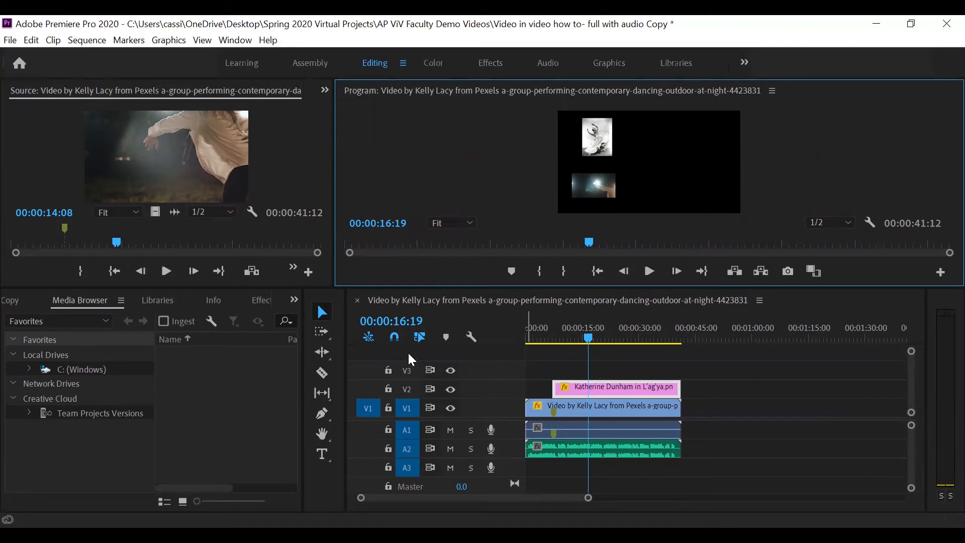
right_click(484, 370)
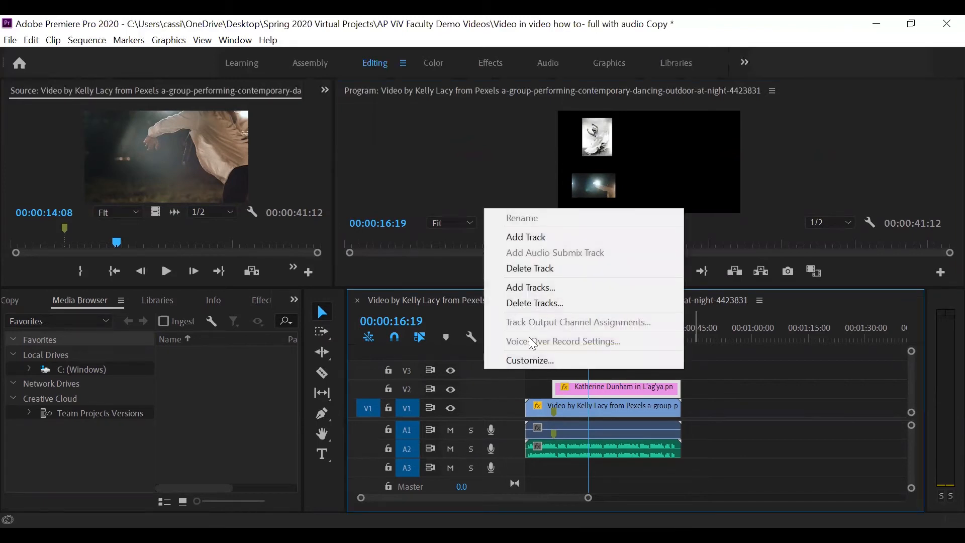
click(539, 239)
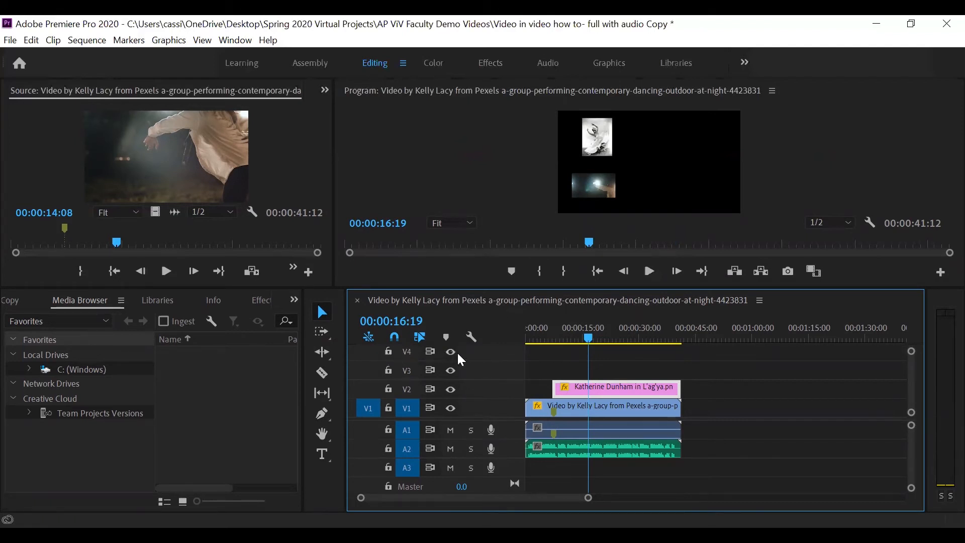
Add one video track after Video 4 and one audio track after Audio 3.
right_click(491, 356)
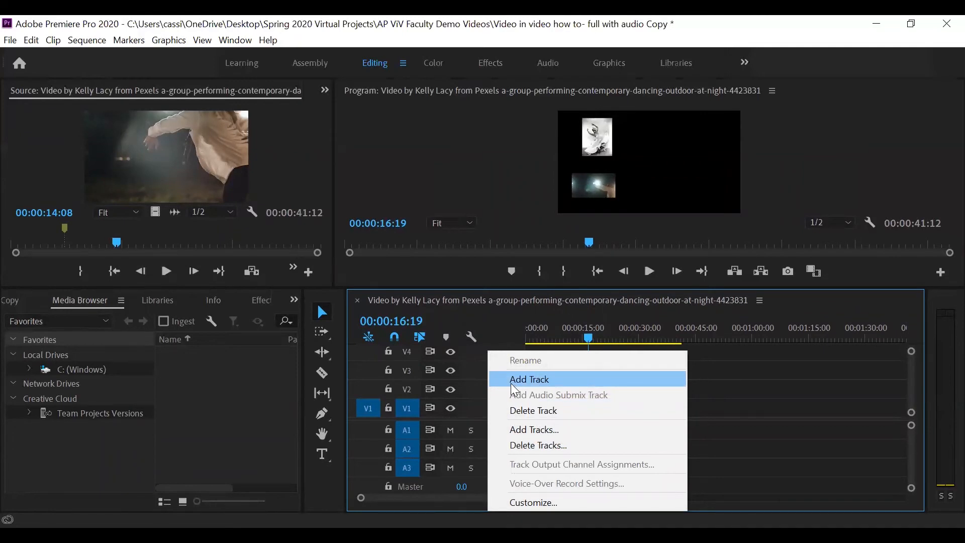
click(520, 429)
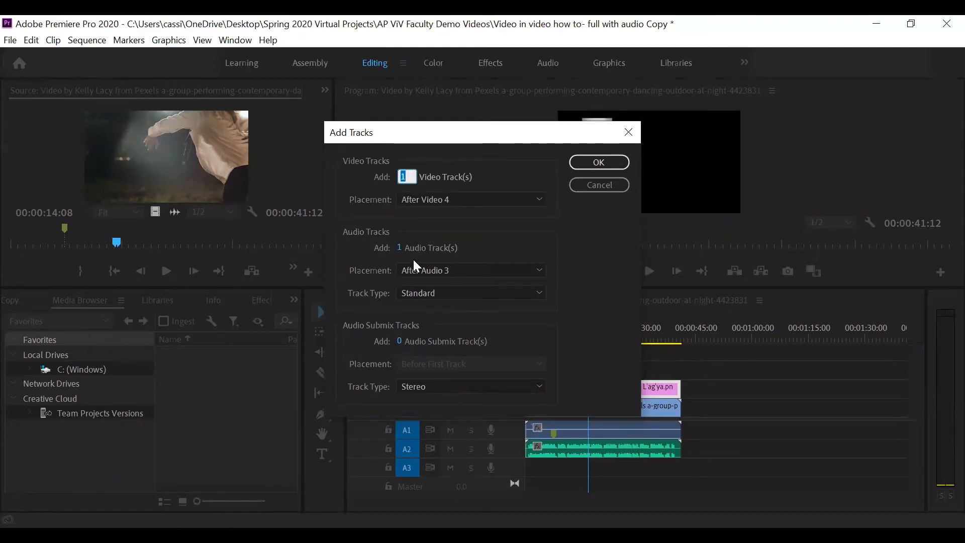
click(586, 187)
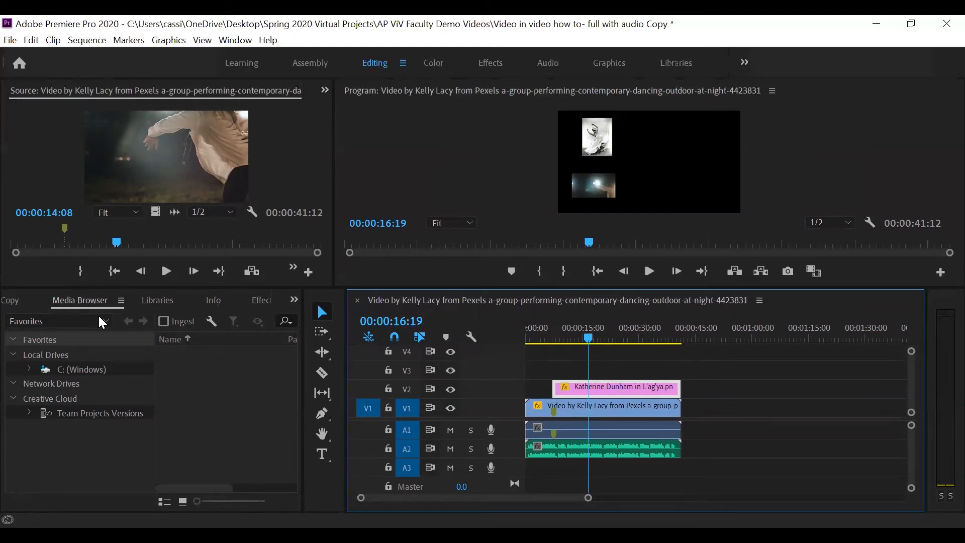
Place the second Katherine Dunham photo on track V3 at 00:00:15:19 and extend it to the sequence end.
click(10, 301)
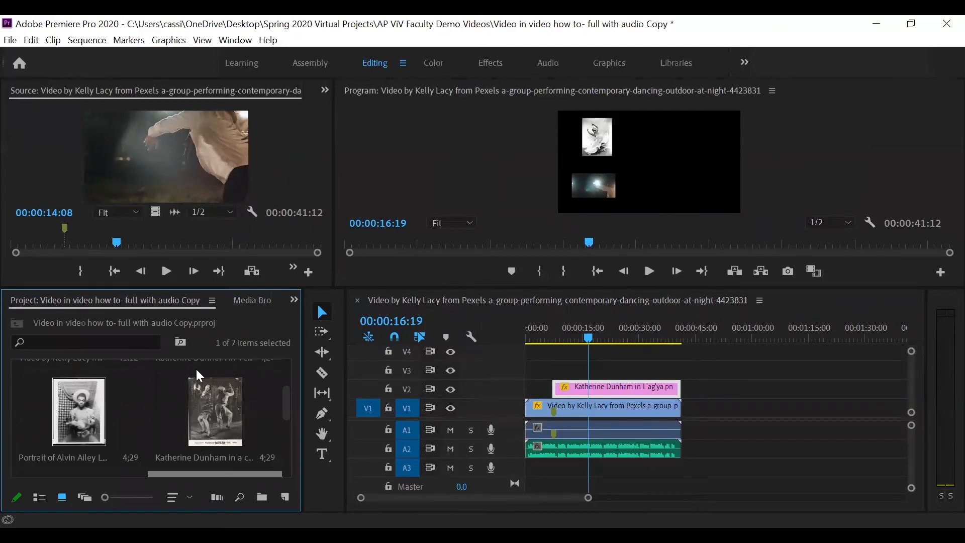
scroll(284, 412, up, 3)
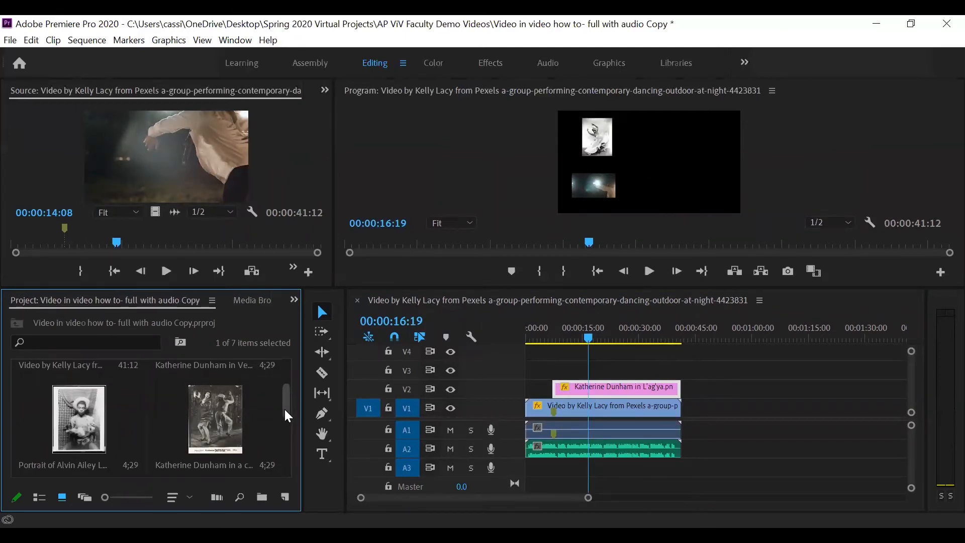
scroll(293, 391, up, 2)
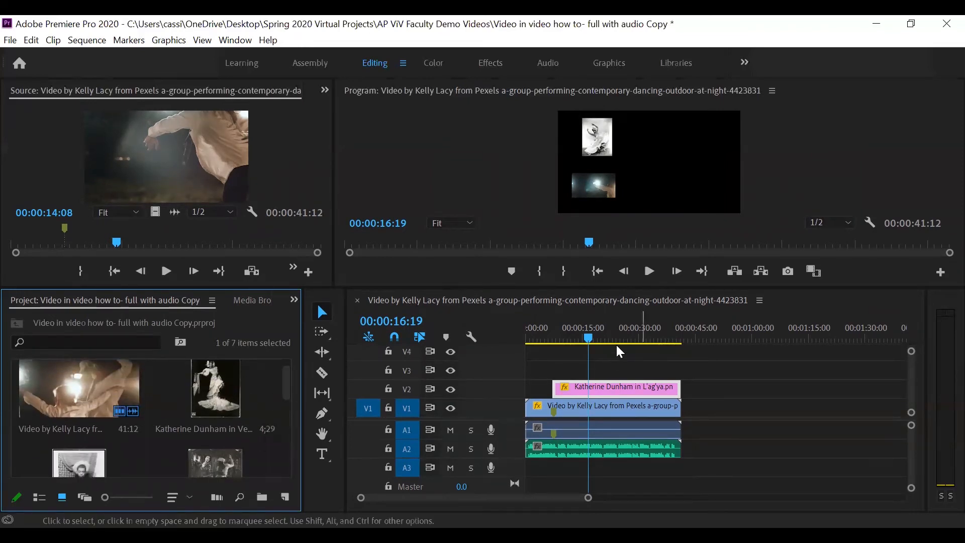
drag(589, 337, 586, 337)
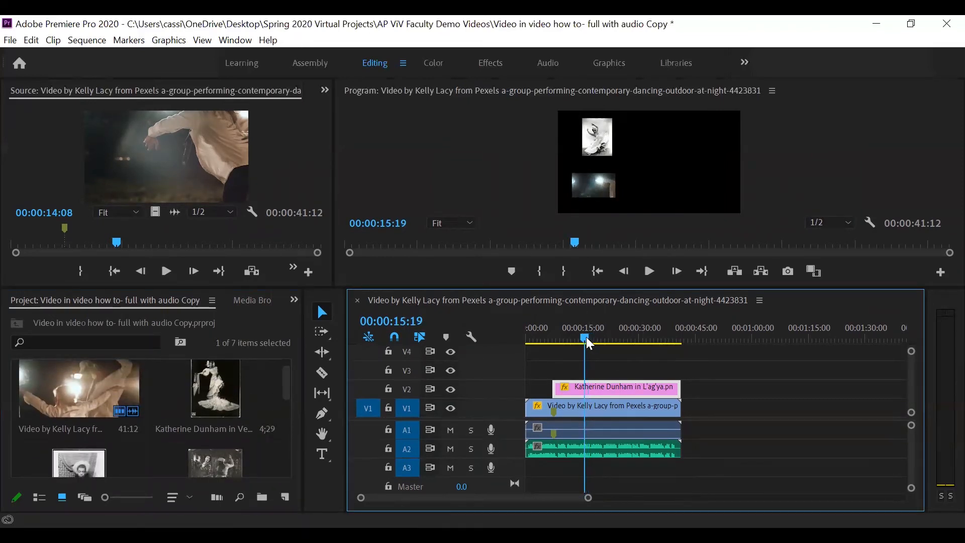
click(210, 388)
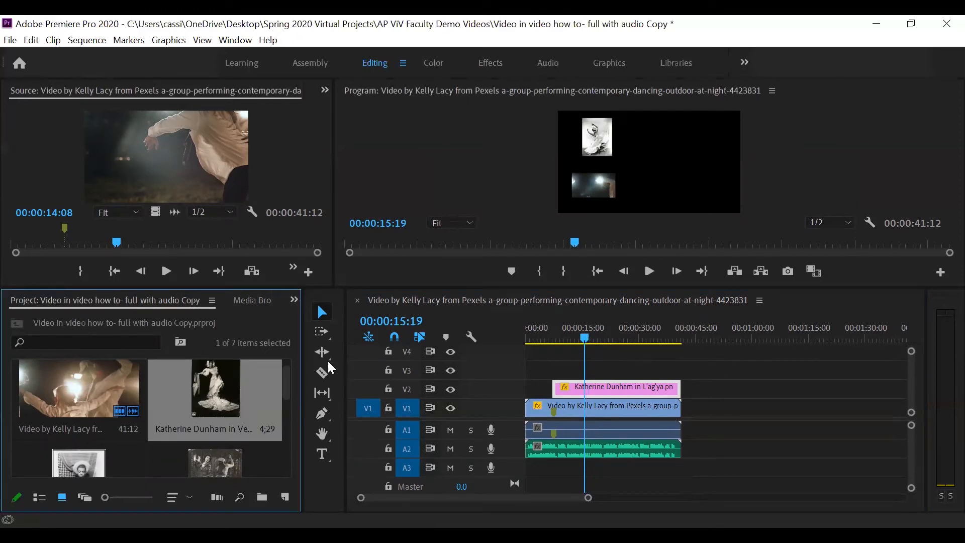
drag(562, 375, 592, 376)
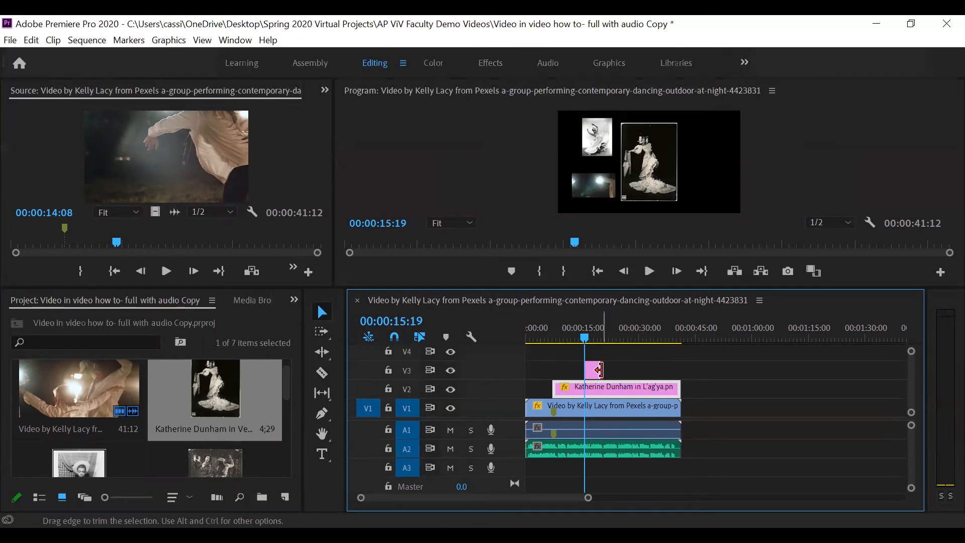
drag(601, 370, 676, 368)
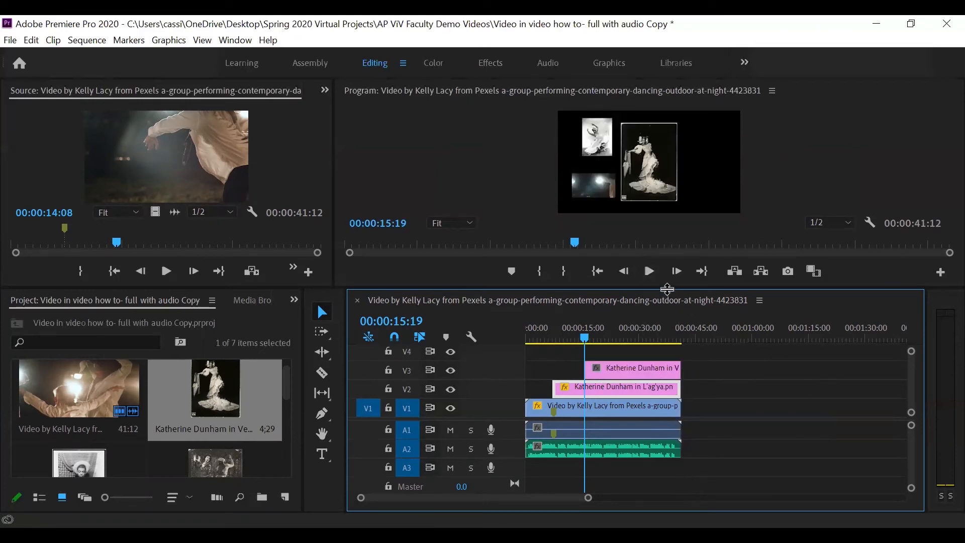
Scale down the second Katherine Dunham photo on V3 and move it to the centre of the frame.
drag(667, 288, 650, 402)
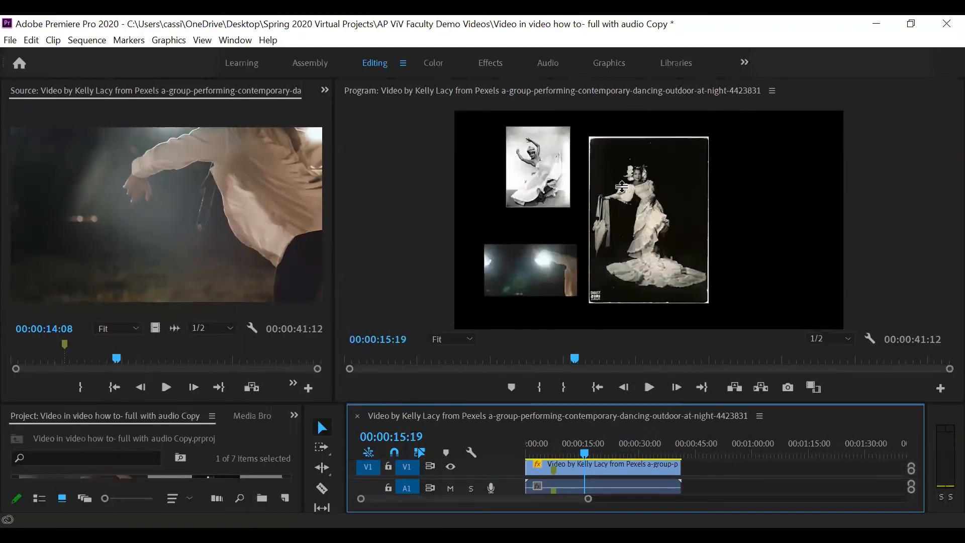
click(615, 173)
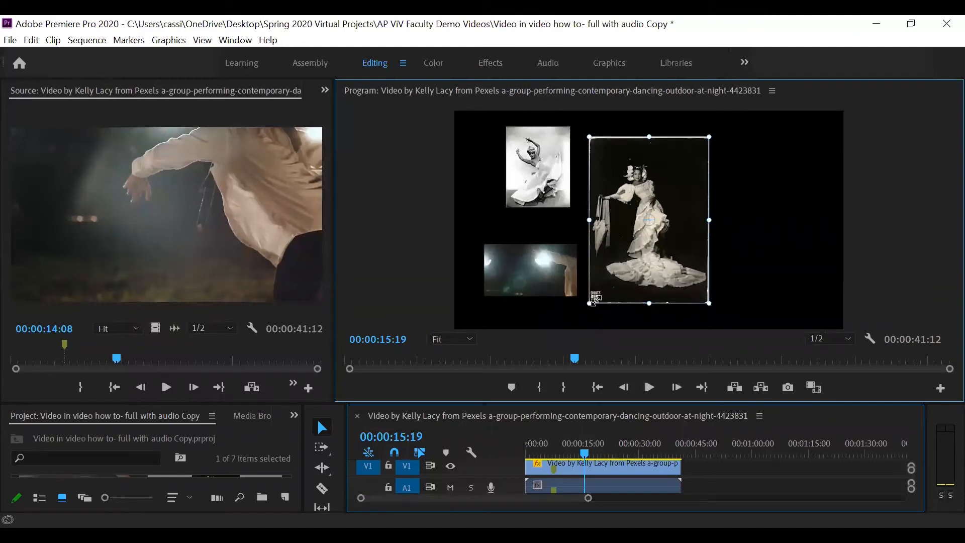
drag(590, 303, 647, 267)
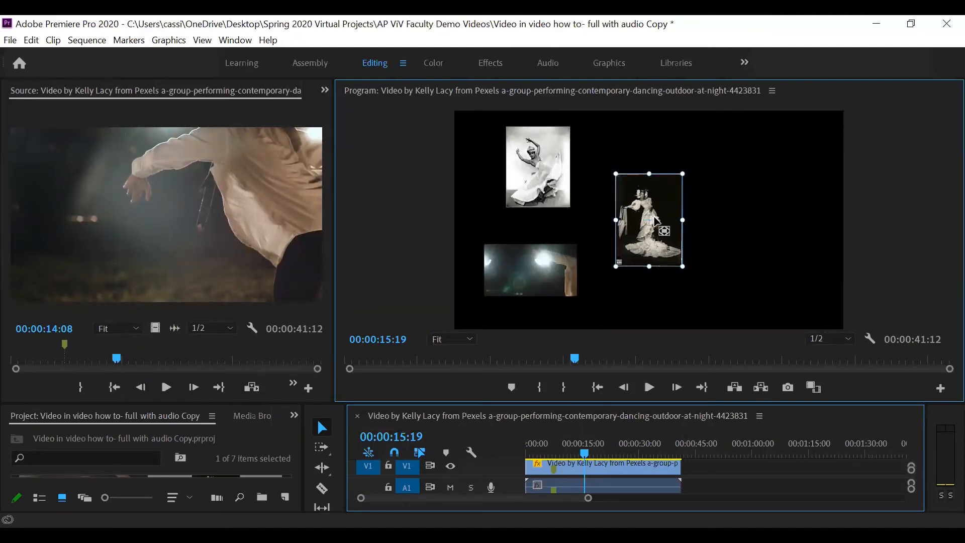
drag(666, 195, 667, 189)
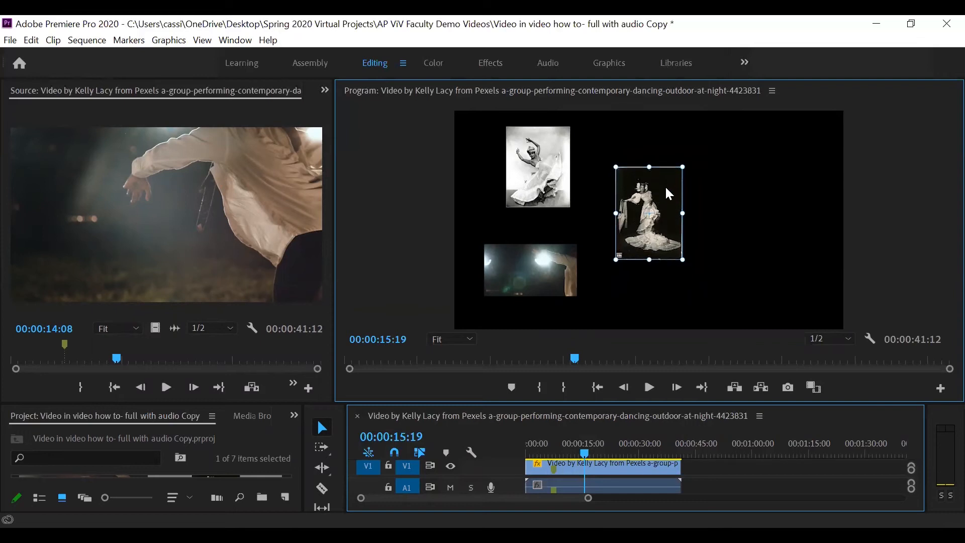
Place the two-dancer photo on track V4 starting at 00:00:21:19 and extend it to the sequence end.
drag(592, 405, 613, 276)
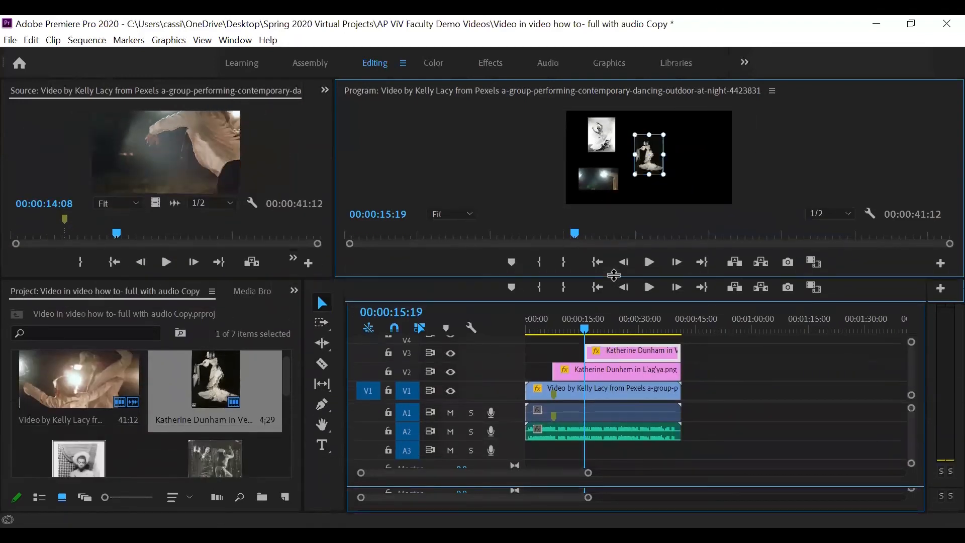
drag(627, 353, 627, 346)
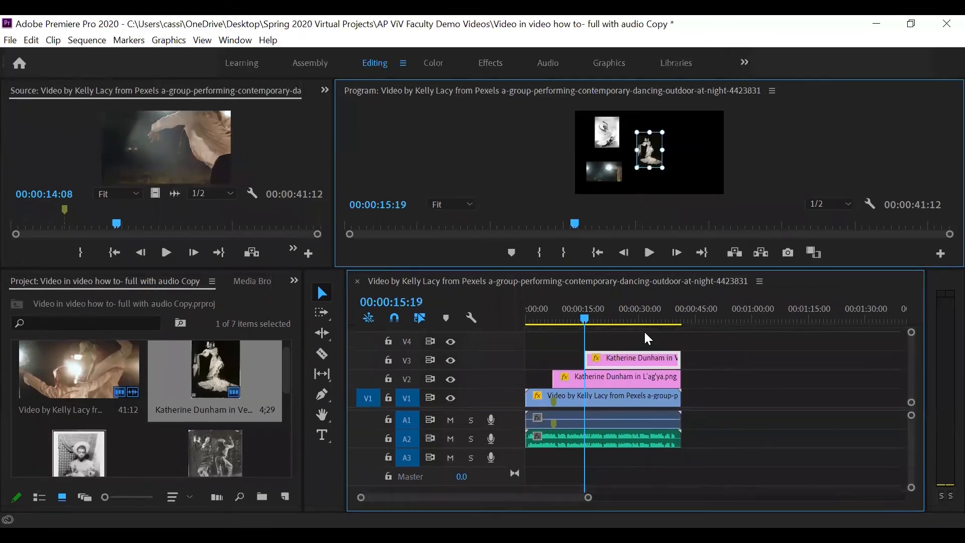
click(224, 457)
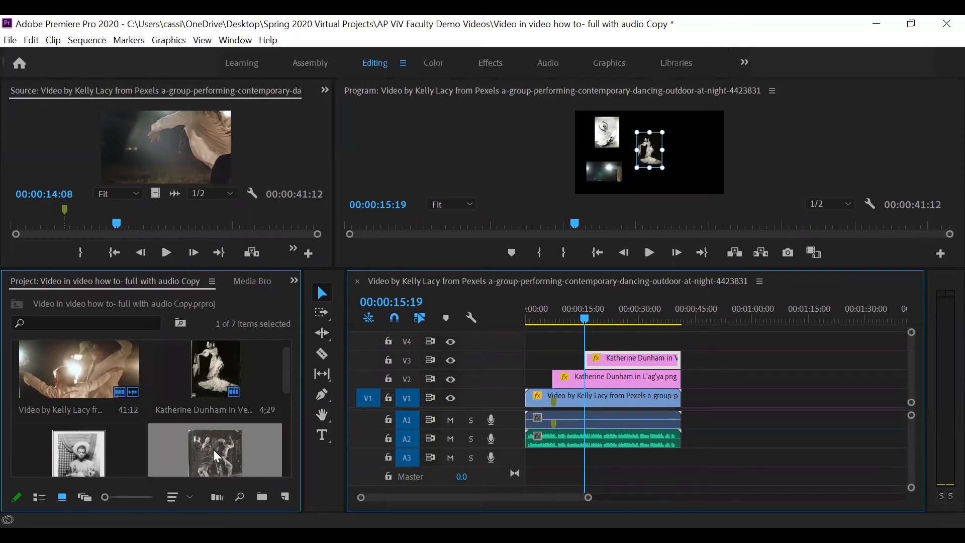
drag(213, 449, 605, 318)
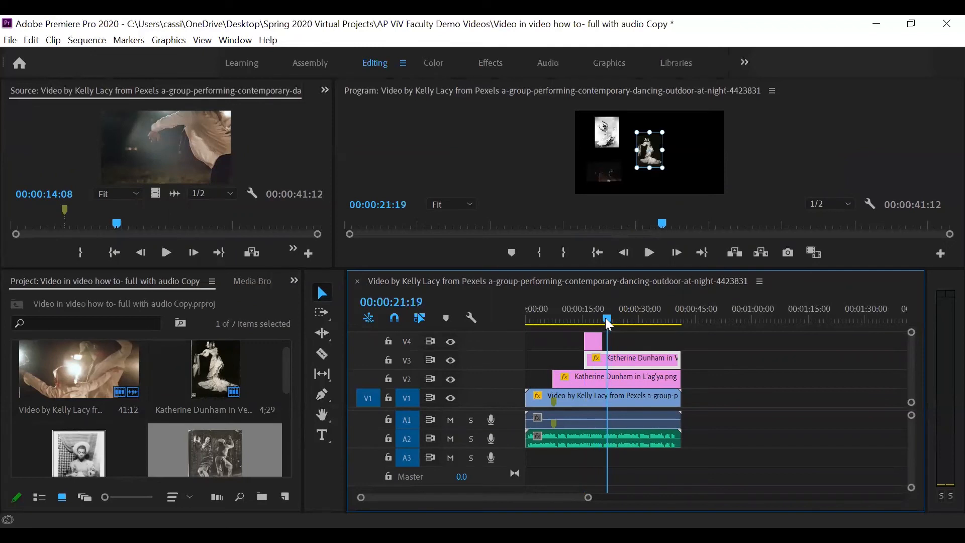
click(592, 342)
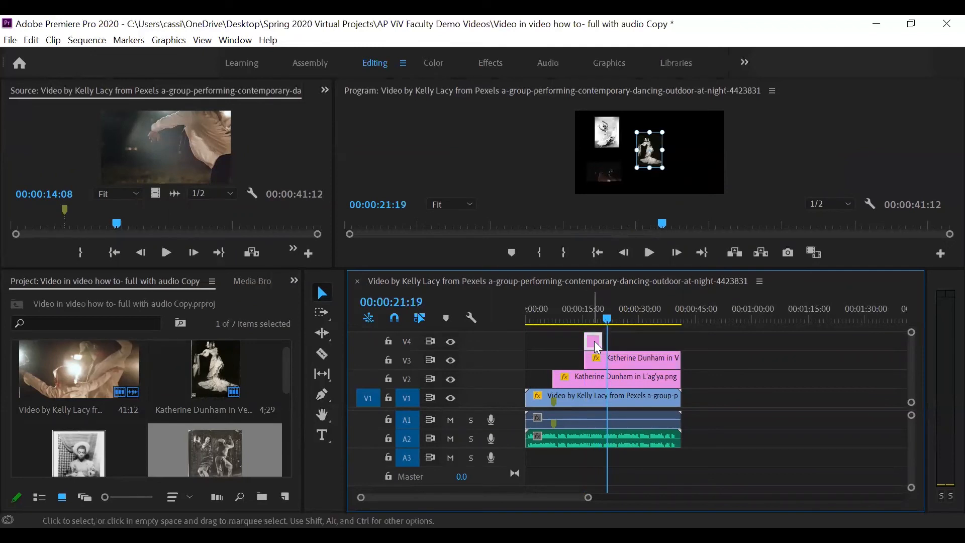
drag(594, 342, 622, 340)
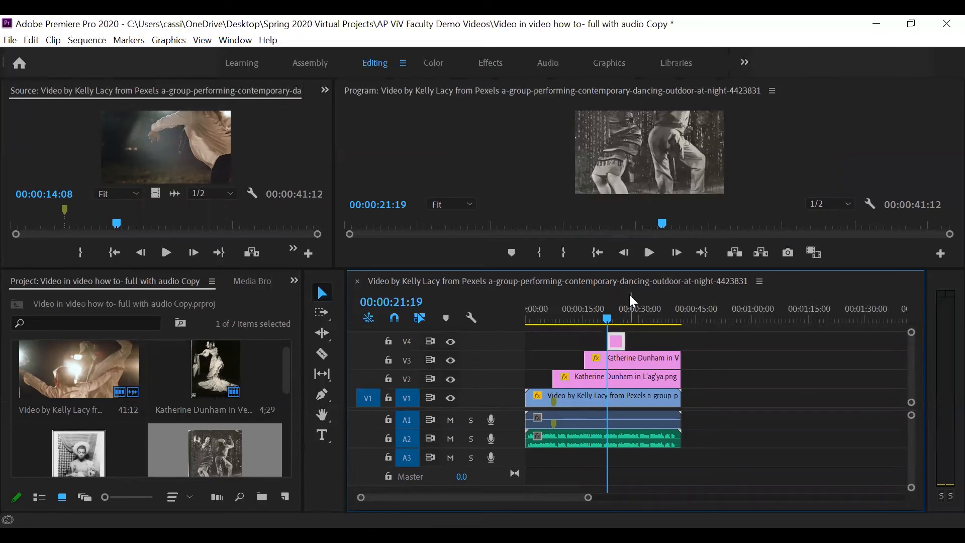
drag(623, 342, 673, 340)
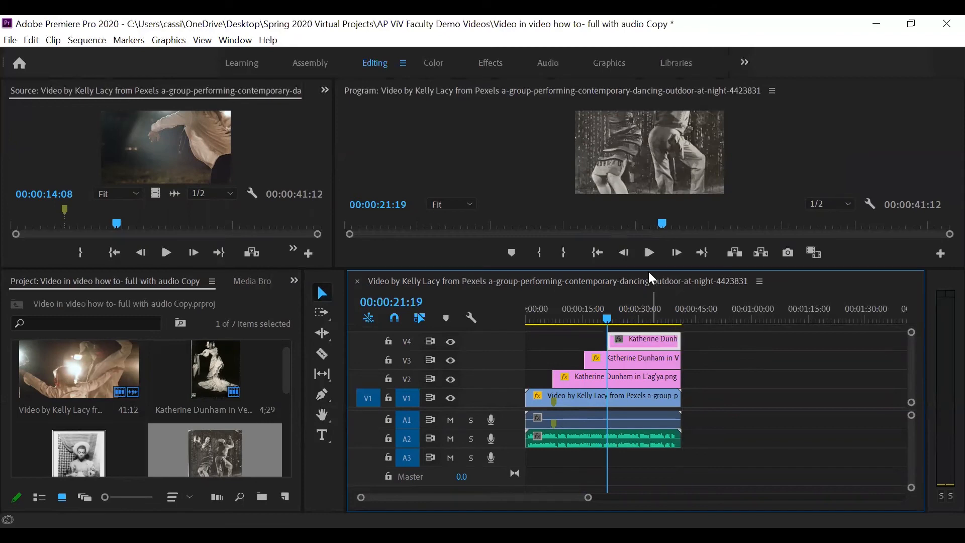
Scale down the two-dancer photo and move it to the right of the centre photo.
drag(653, 271, 657, 403)
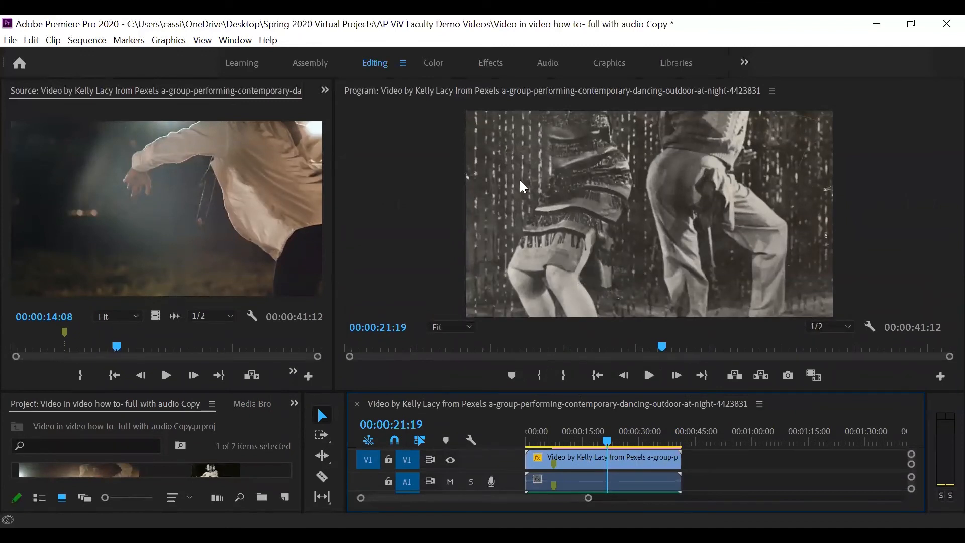
click(551, 174)
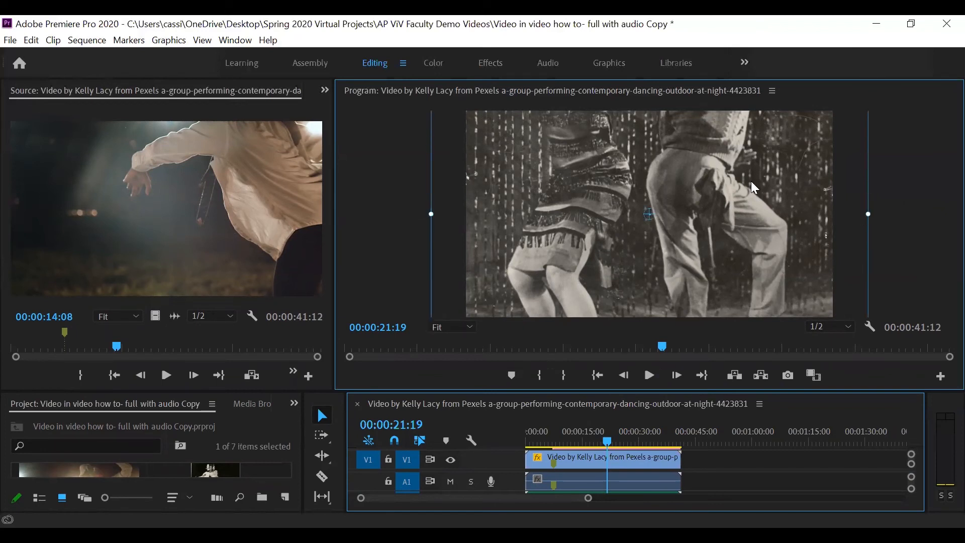
click(458, 332)
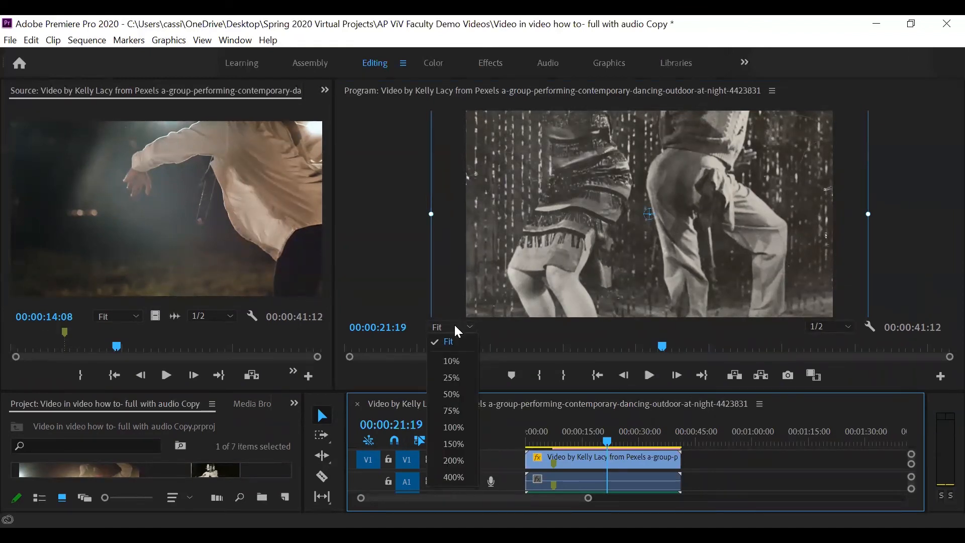
click(452, 362)
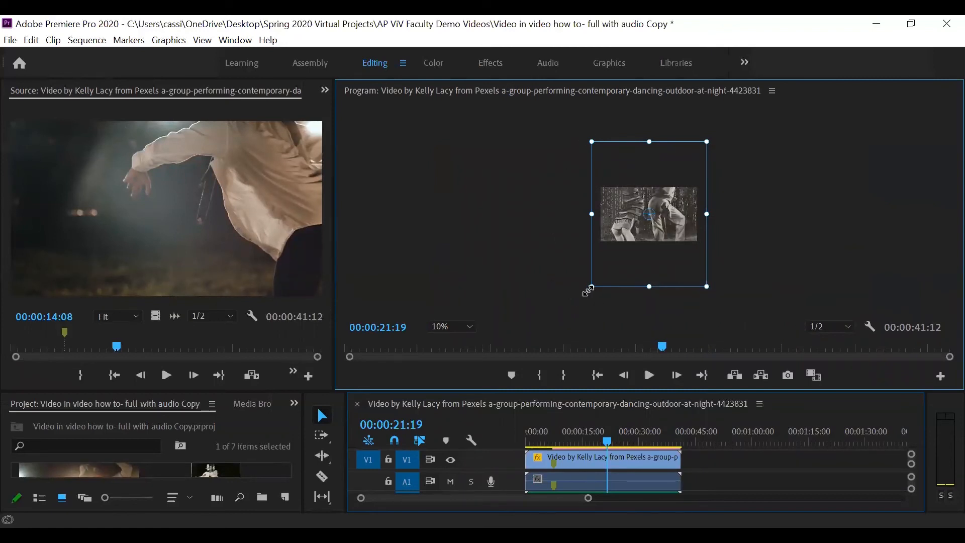
drag(592, 287, 642, 232)
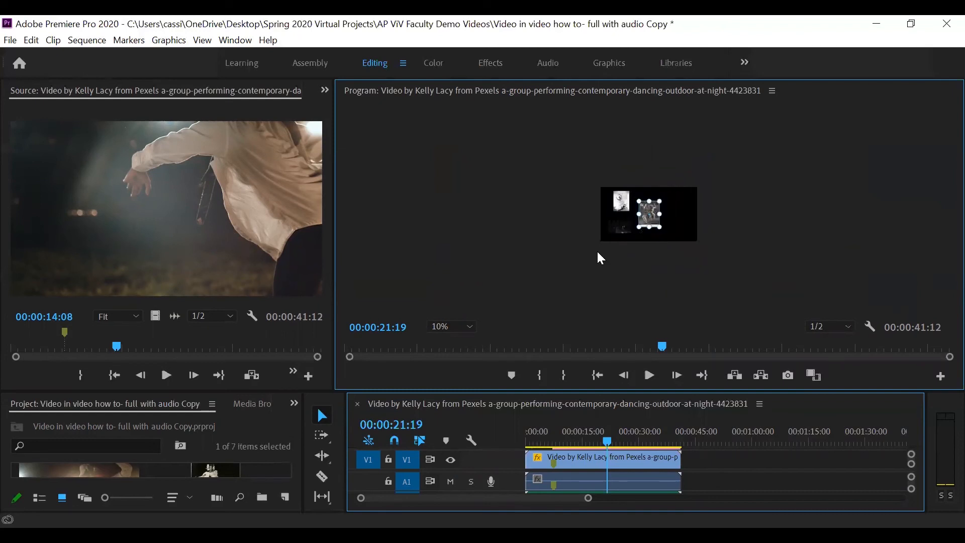
click(461, 327)
click(459, 343)
drag(612, 260, 630, 247)
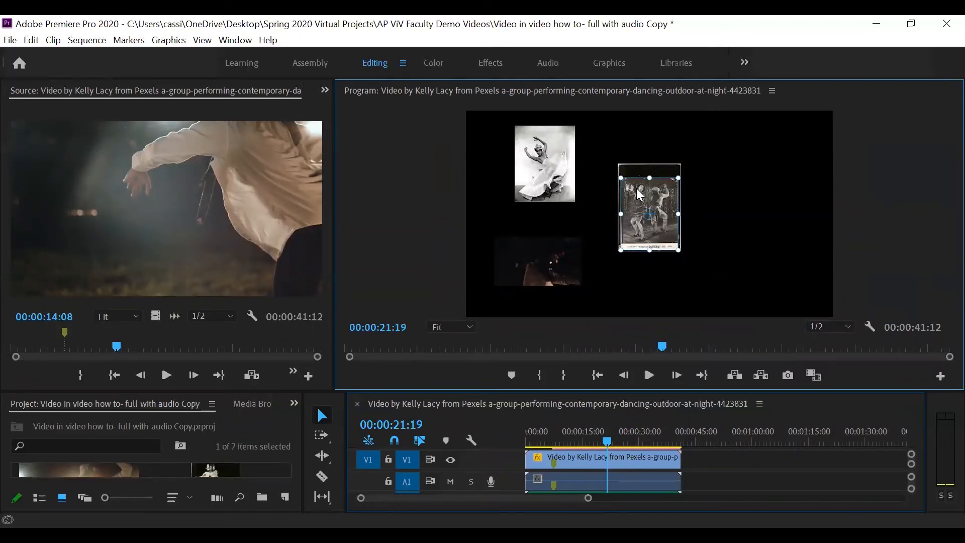
drag(640, 194, 743, 217)
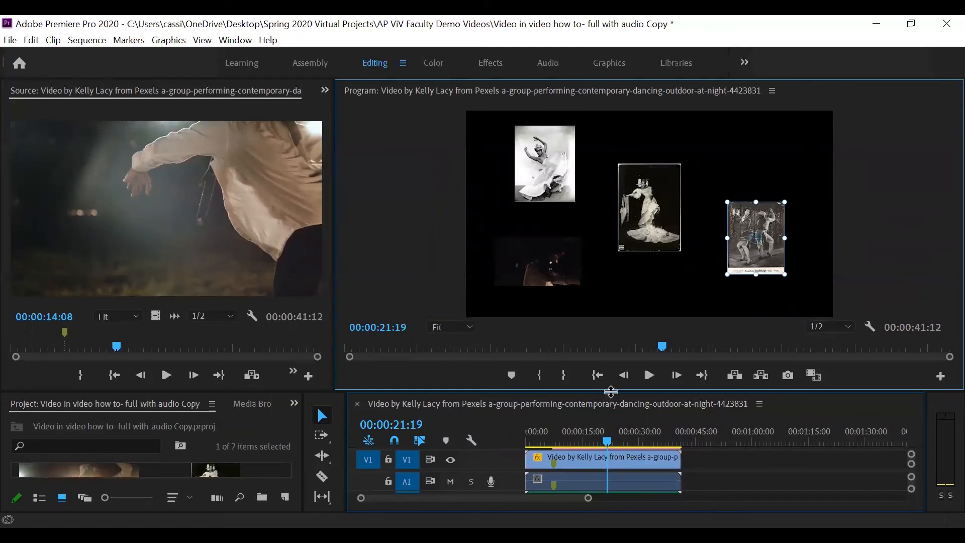
click(887, 241)
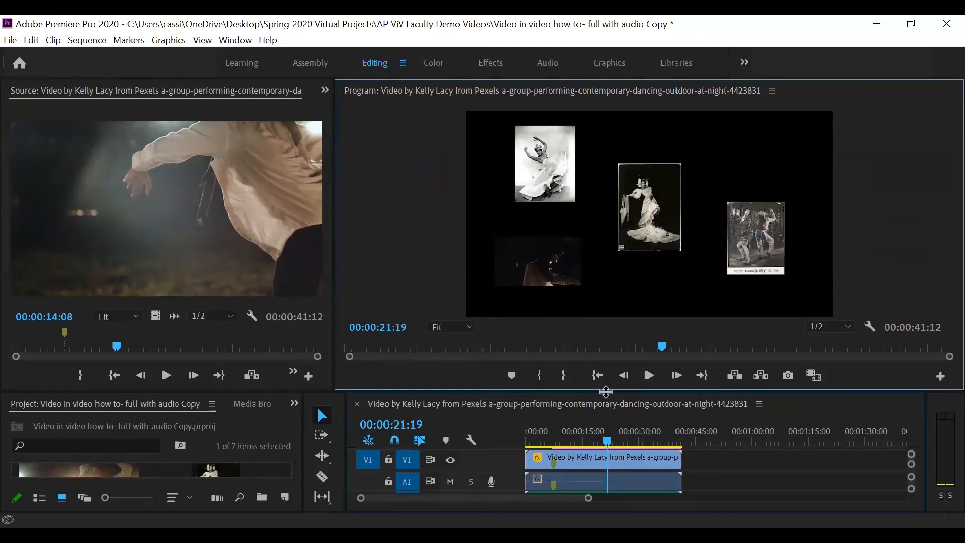
Mute audio track A2 and play the sequence from 00:00:01:00 to preview the photo layout.
drag(606, 392, 620, 312)
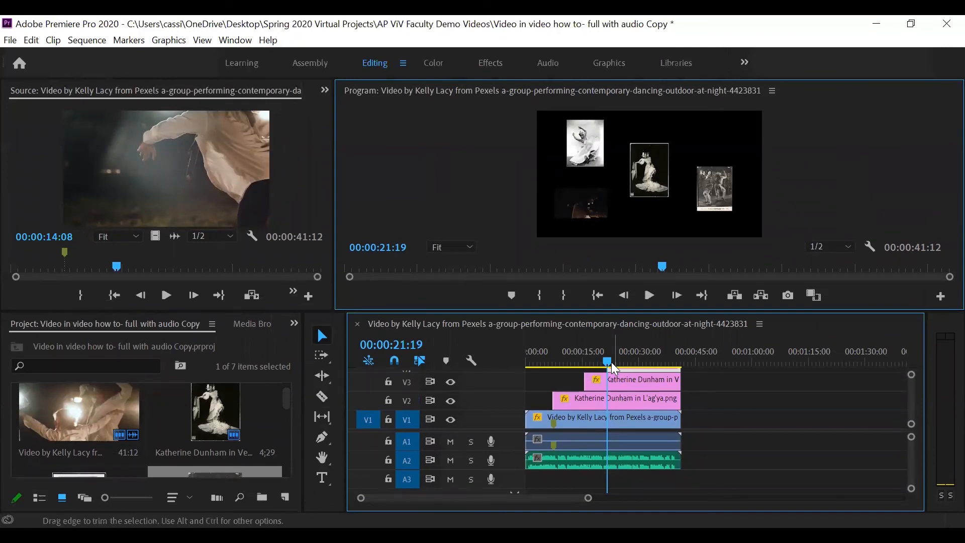
drag(608, 363, 529, 381)
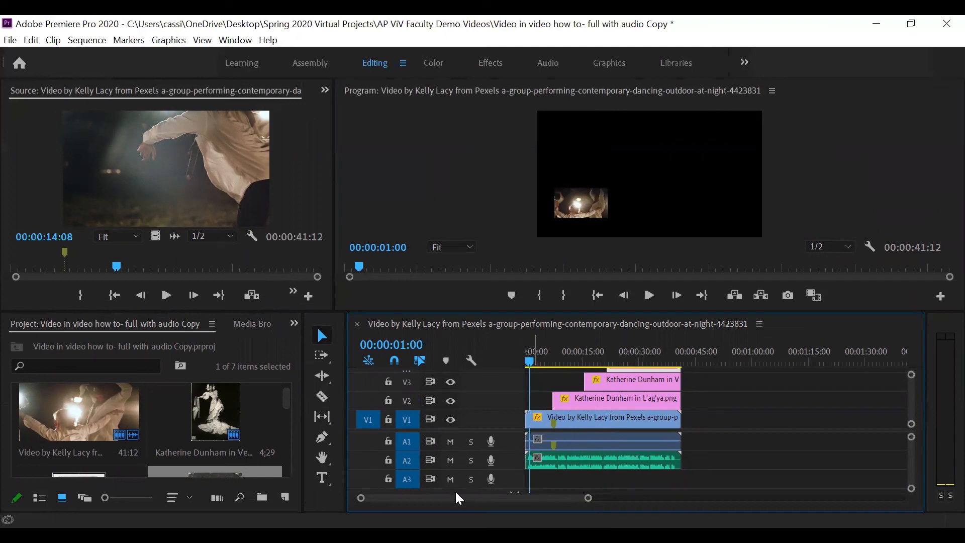
click(451, 460)
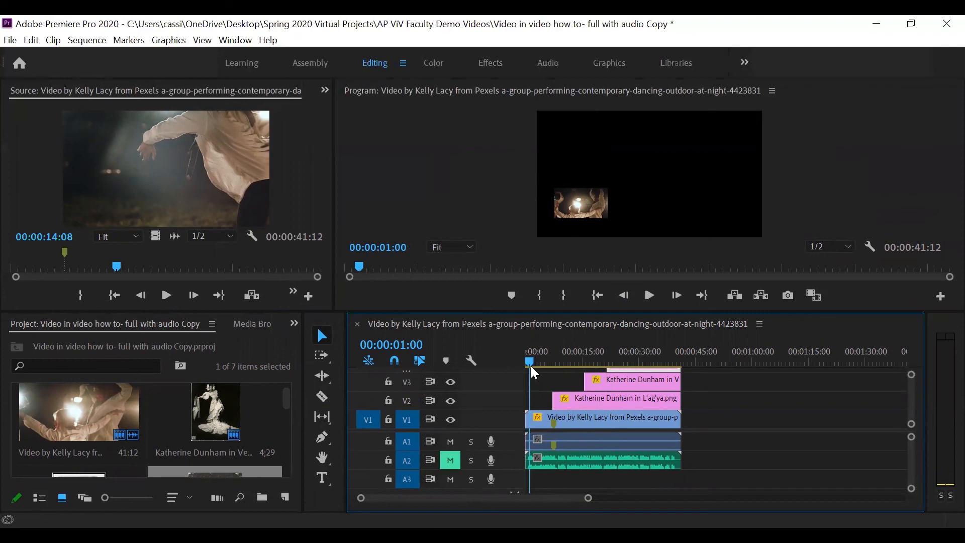
key(space)
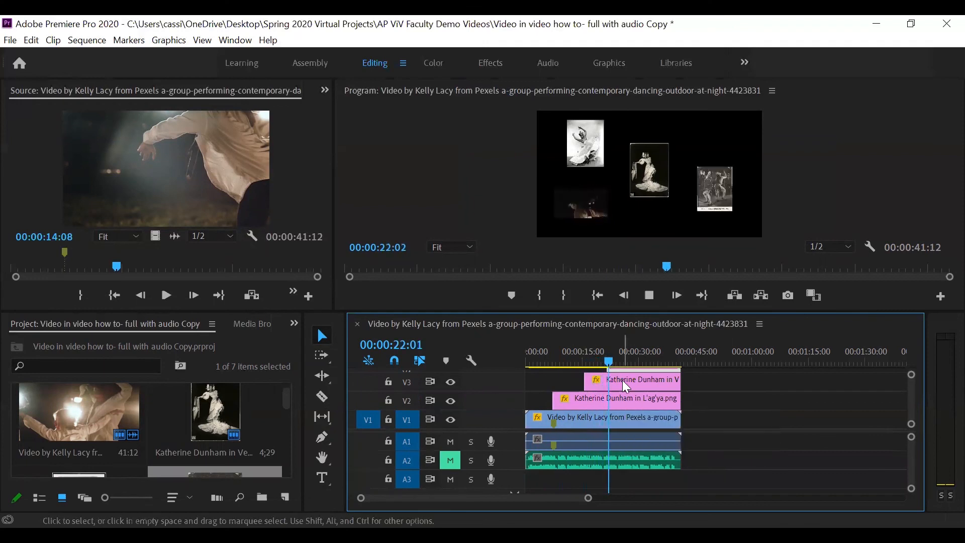
key(space)
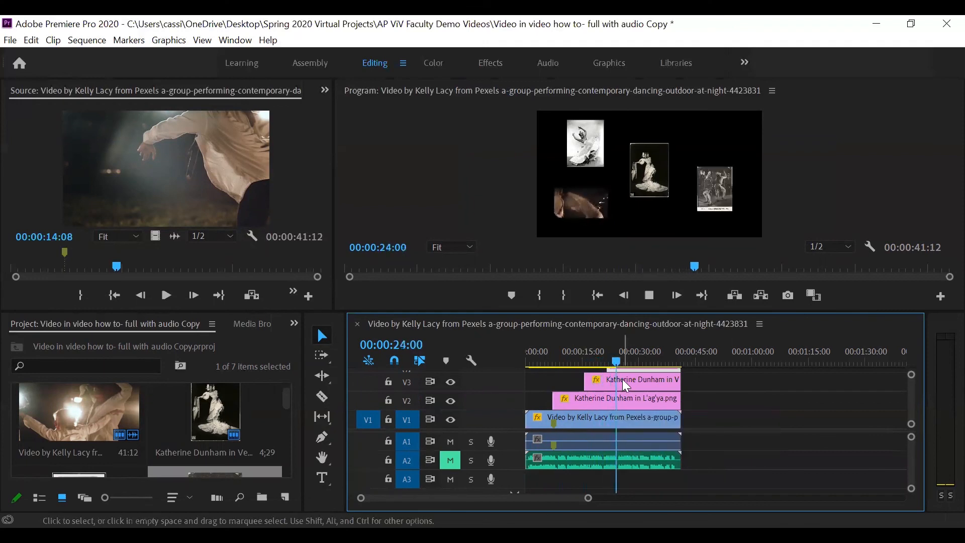